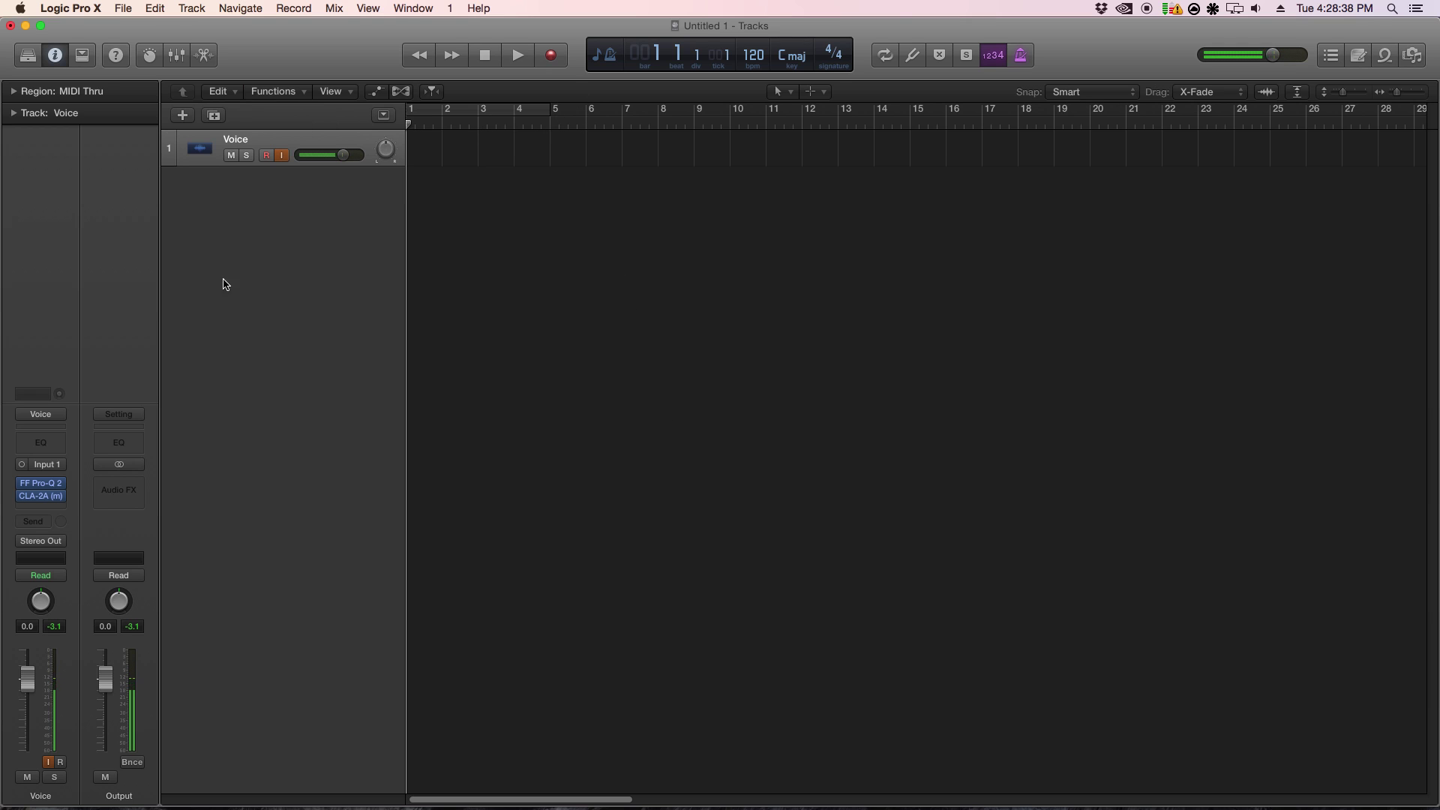
Create a software instrument track with Superior Drummer loaded as Multi-Output (16xStereo).
{"action": "left_click", "coordinate": [182, 115]}
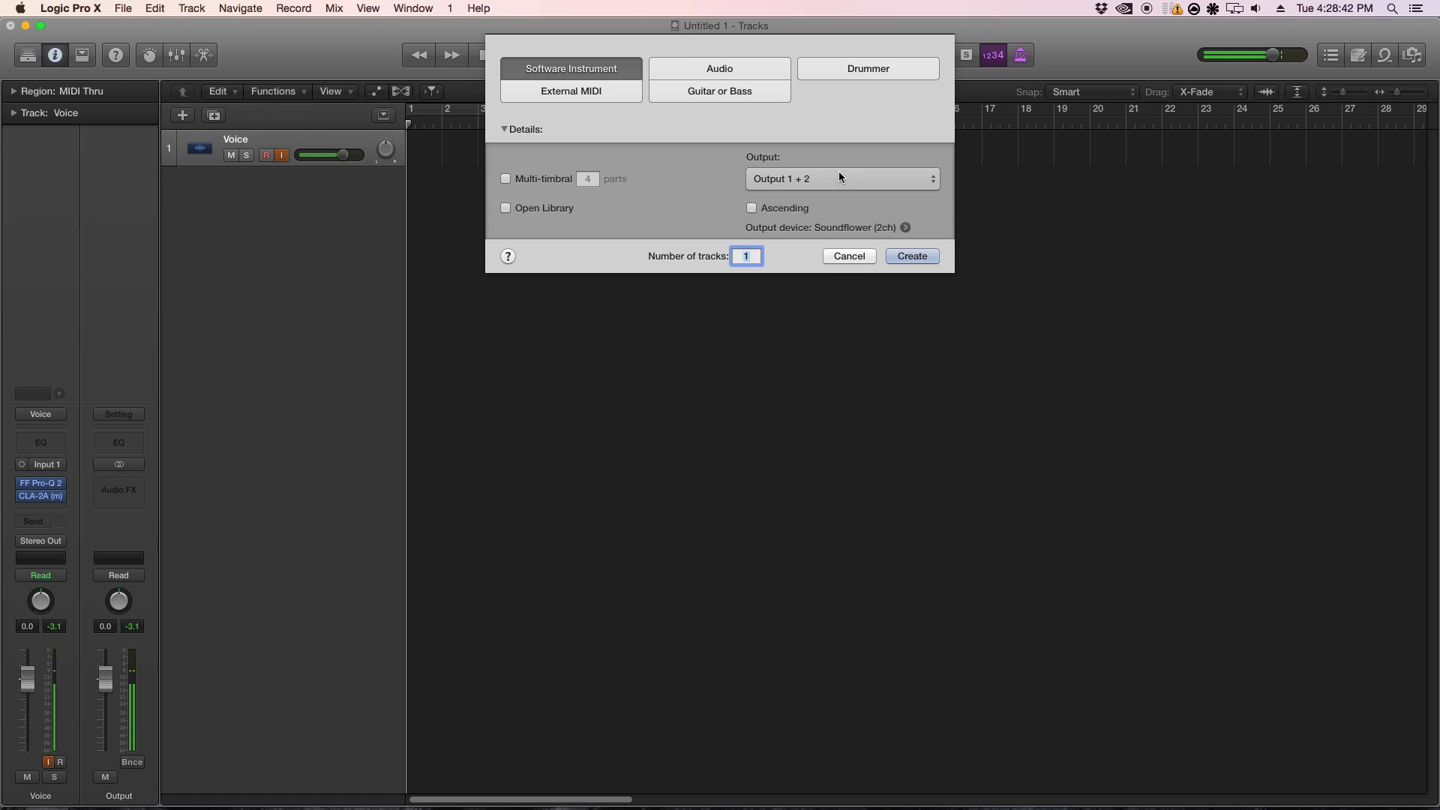
{"action": "left_click", "coordinate": [920, 258]}
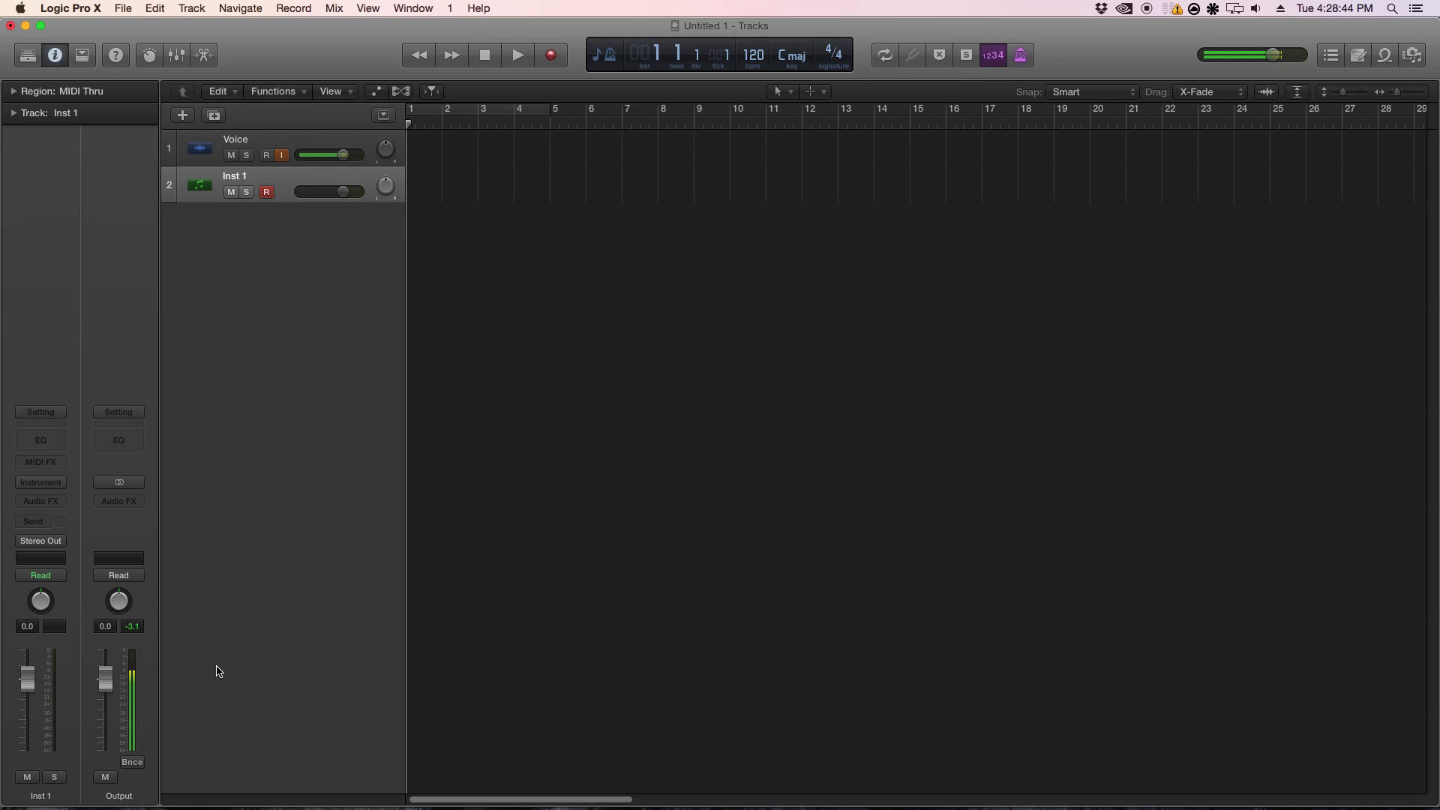
{"action": "left_click", "coordinate": [58, 486]}
{"action": "mouse_move", "coordinate": [126, 744]}
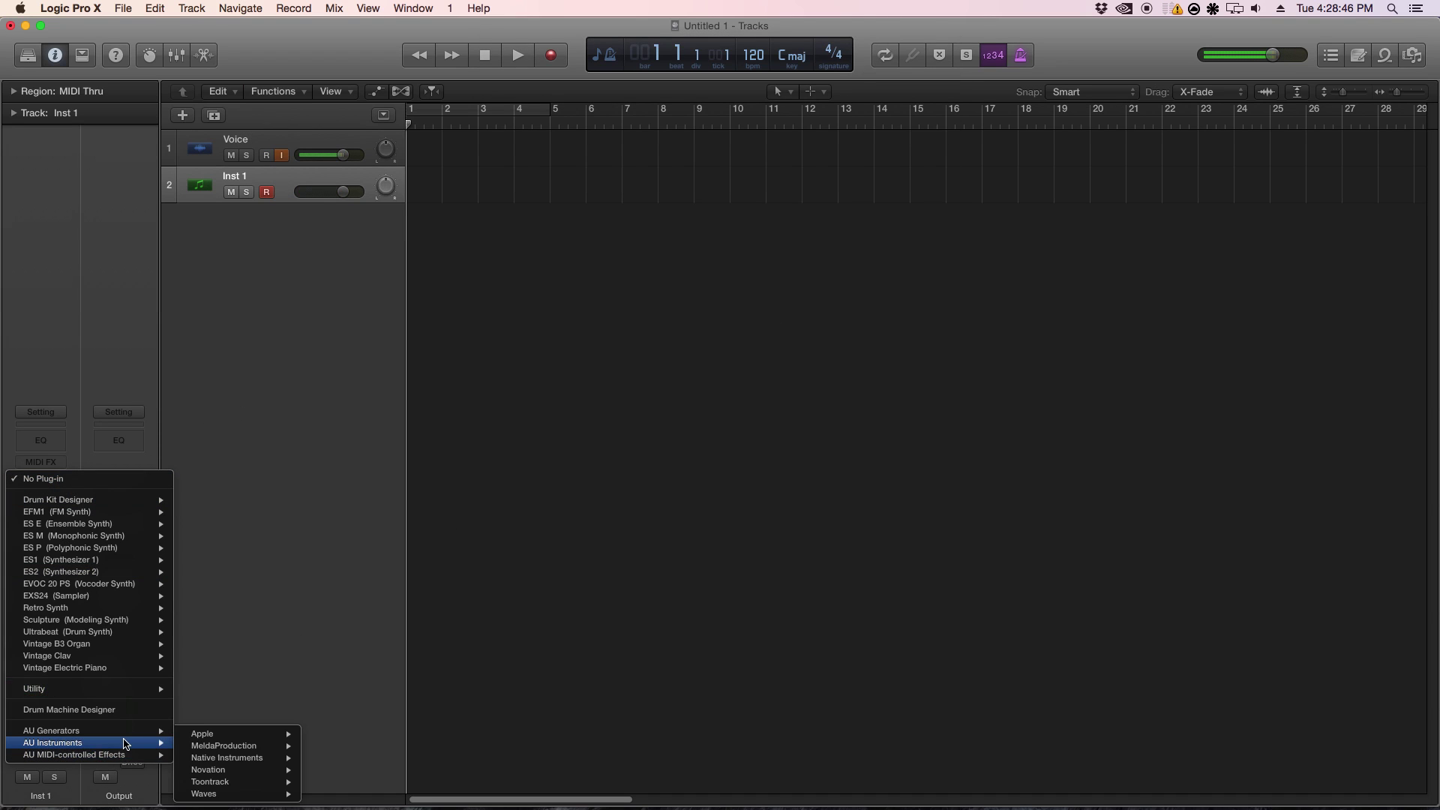
{"action": "mouse_move", "coordinate": [236, 773]}
{"action": "mouse_move", "coordinate": [375, 783]}
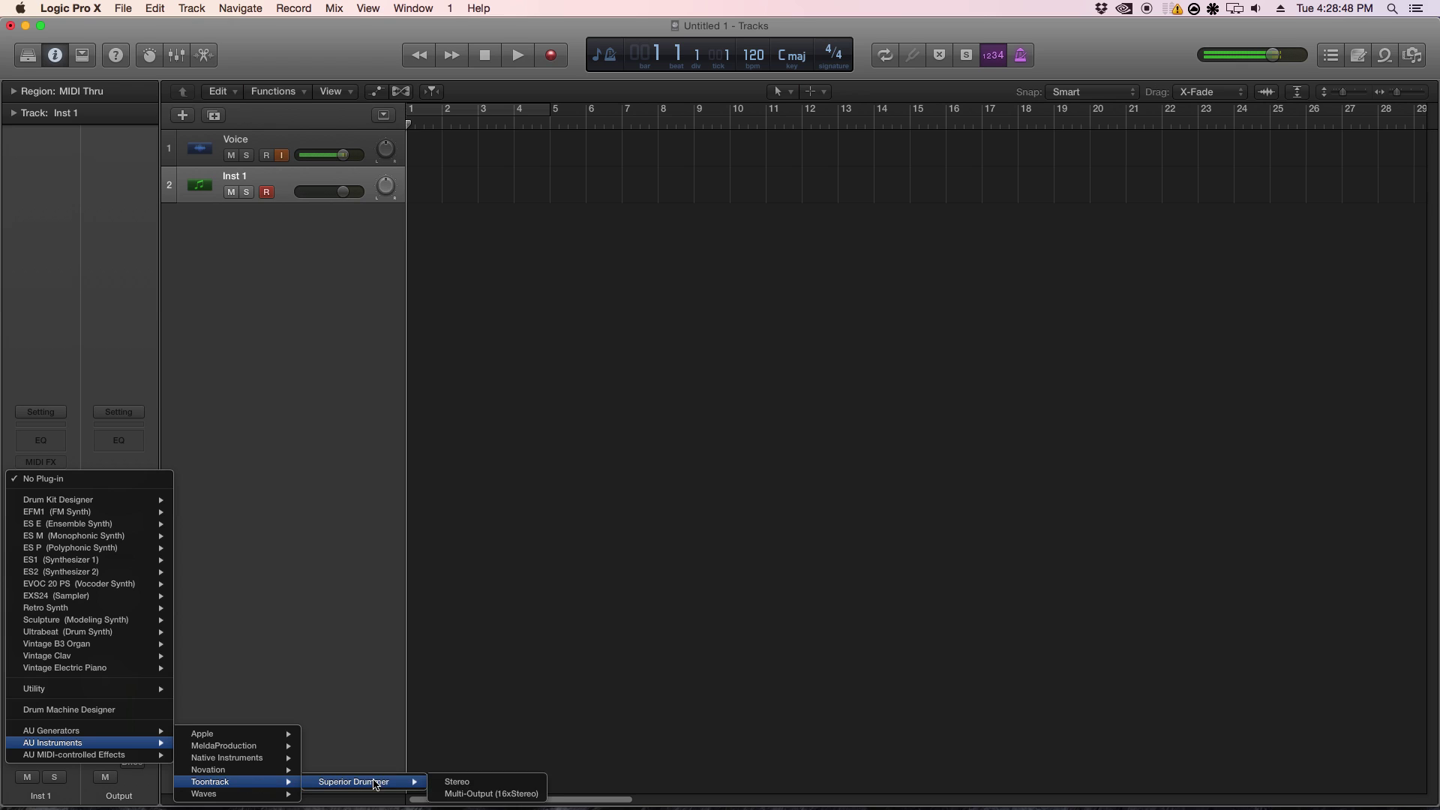
{"action": "left_click", "coordinate": [465, 795]}
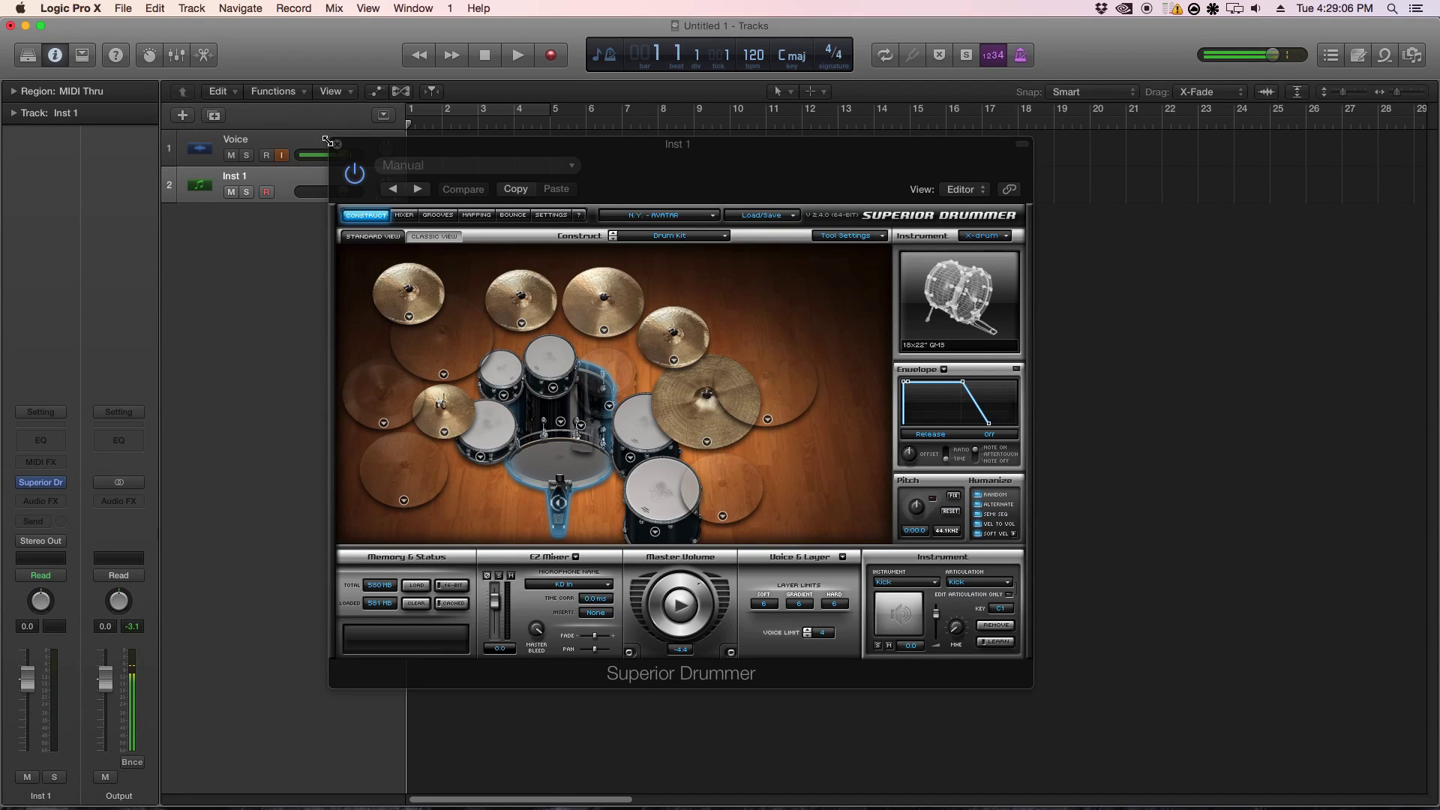
Close the drummer window, show the mixer, and add Aux 1 through Aux 6 from Inst 1's strip.
{"action": "left_click", "coordinate": [338, 145]}
{"action": "left_click", "coordinate": [177, 54]}
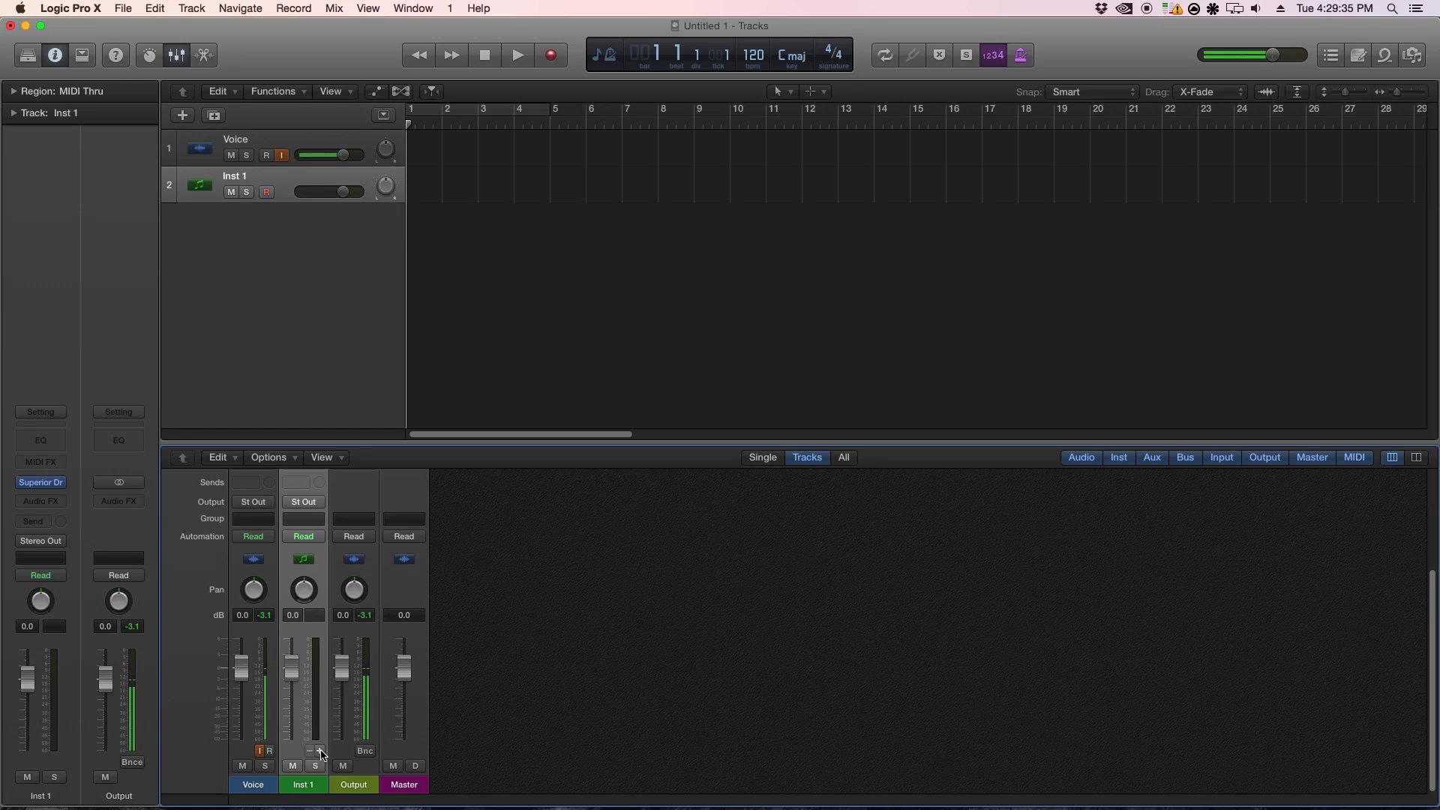
{"action": "left_click", "coordinate": [321, 752]}
{"action": "left_click", "coordinate": [322, 751]}
{"action": "left_click", "coordinate": [322, 752]}
{"action": "left_click", "coordinate": [321, 752]}
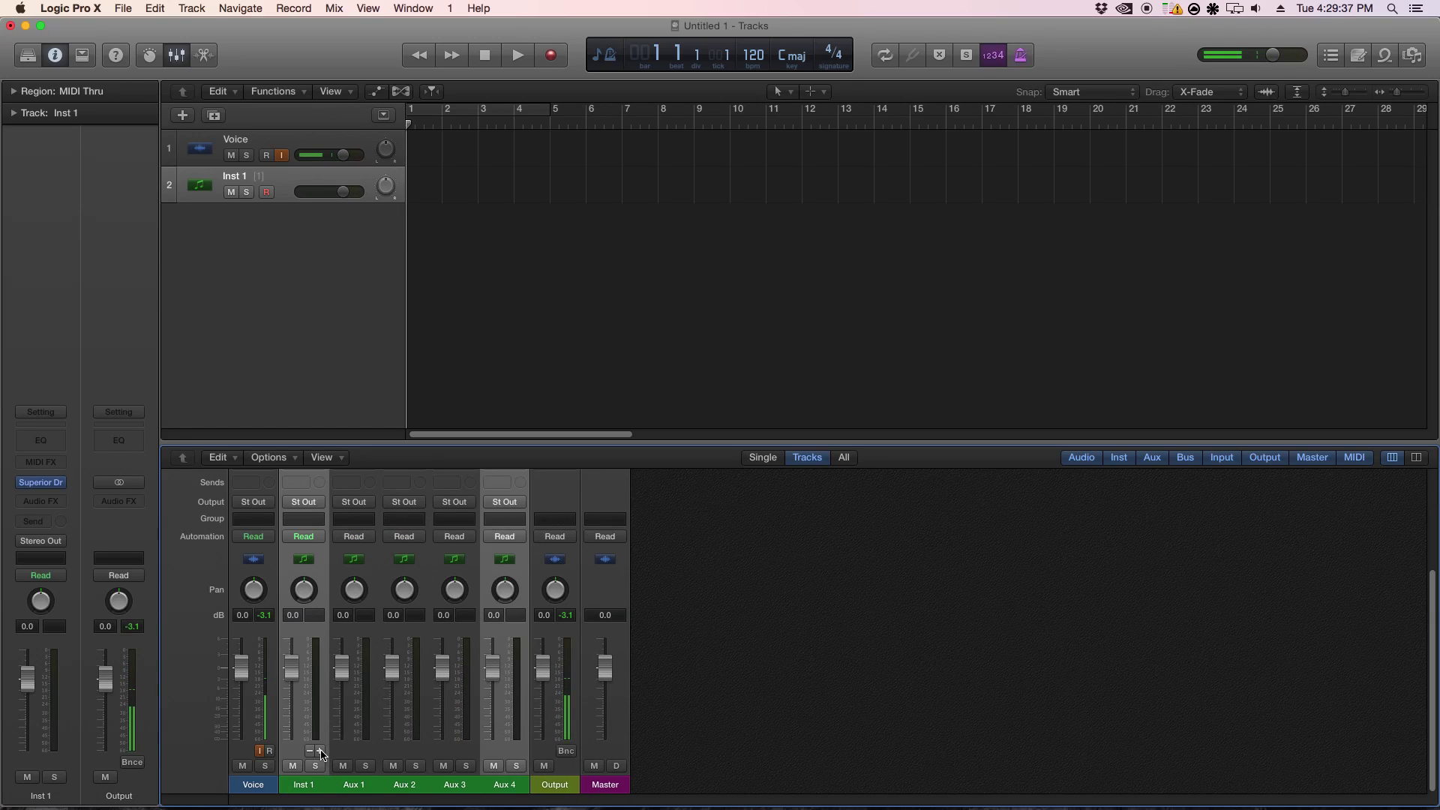
{"action": "left_click", "coordinate": [321, 752]}
{"action": "left_click", "coordinate": [321, 752]}
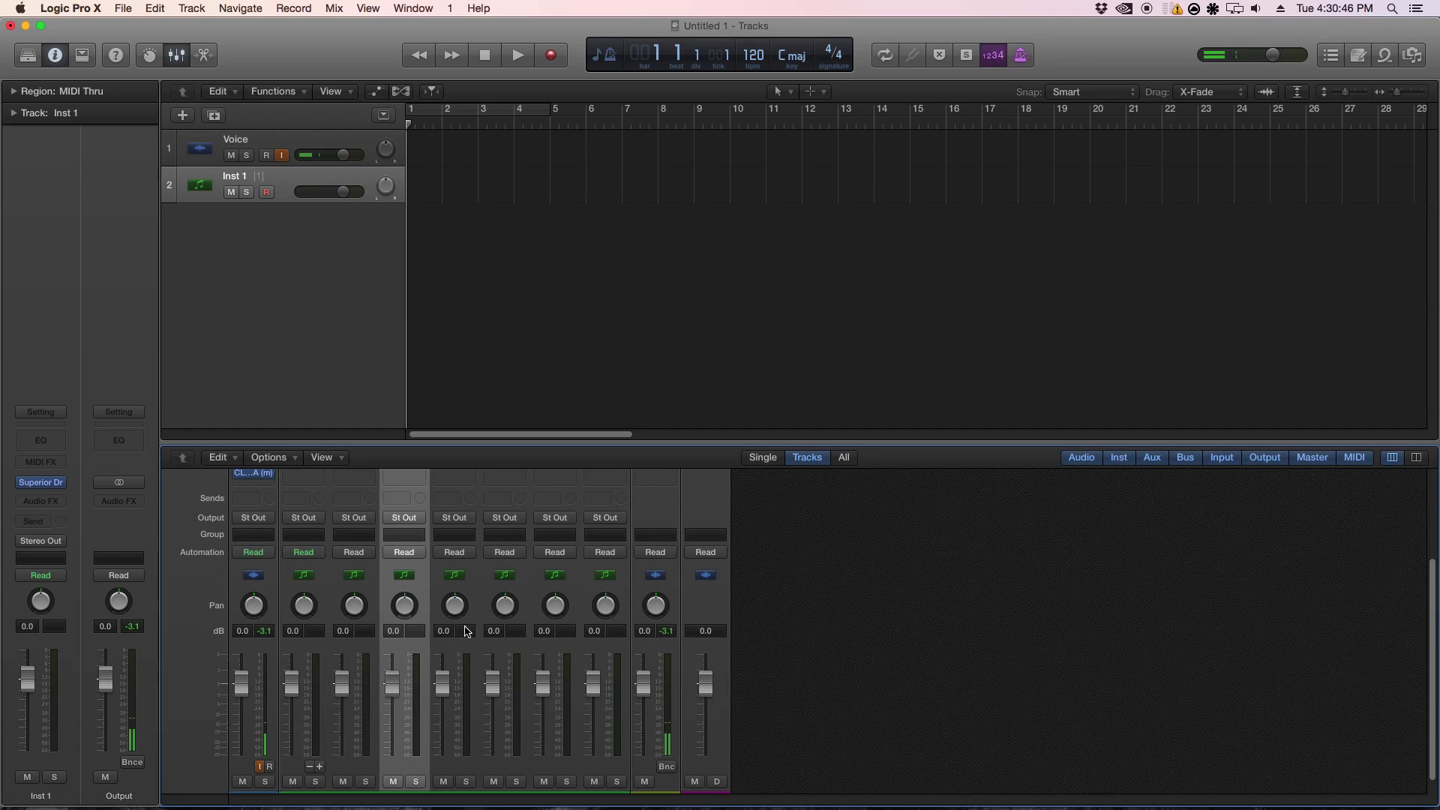
Reopen Superior Drummer's mixer page and check an aux channel's input source without changing it.
{"action": "scroll", "coordinate": [454, 634], "scroll_direction": "up", "scroll_amount": 4}
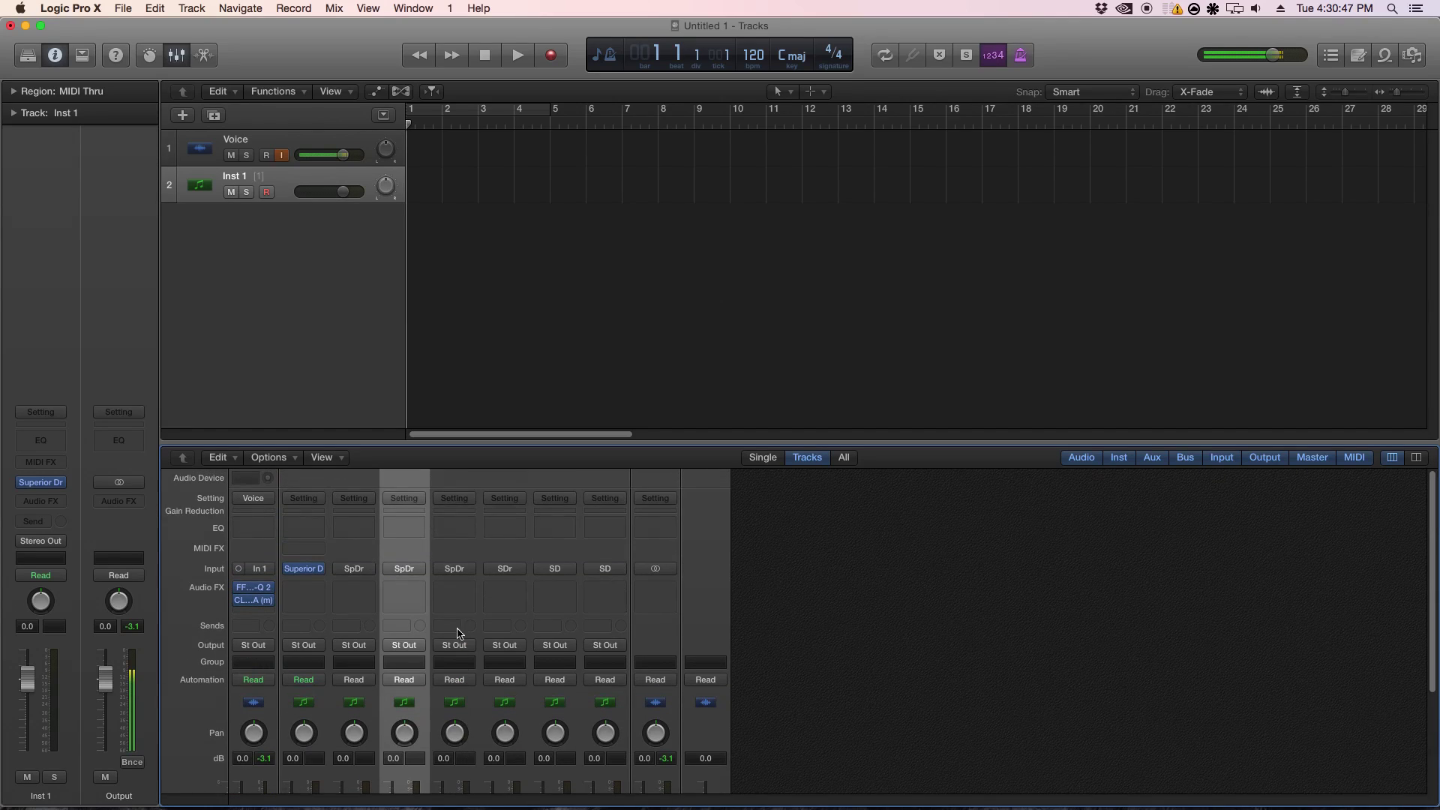
{"action": "left_click", "coordinate": [305, 570]}
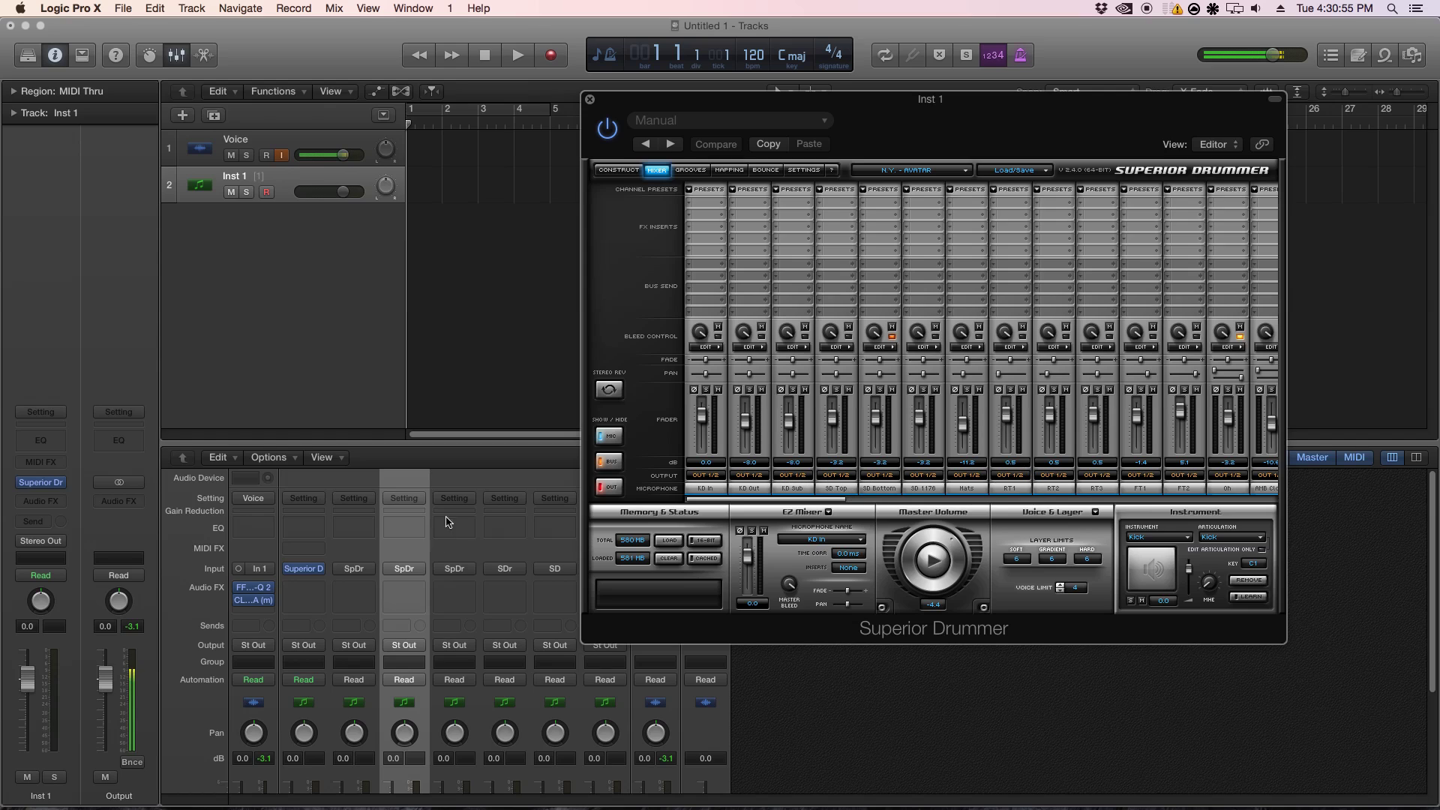
{"action": "left_click", "coordinate": [461, 573]}
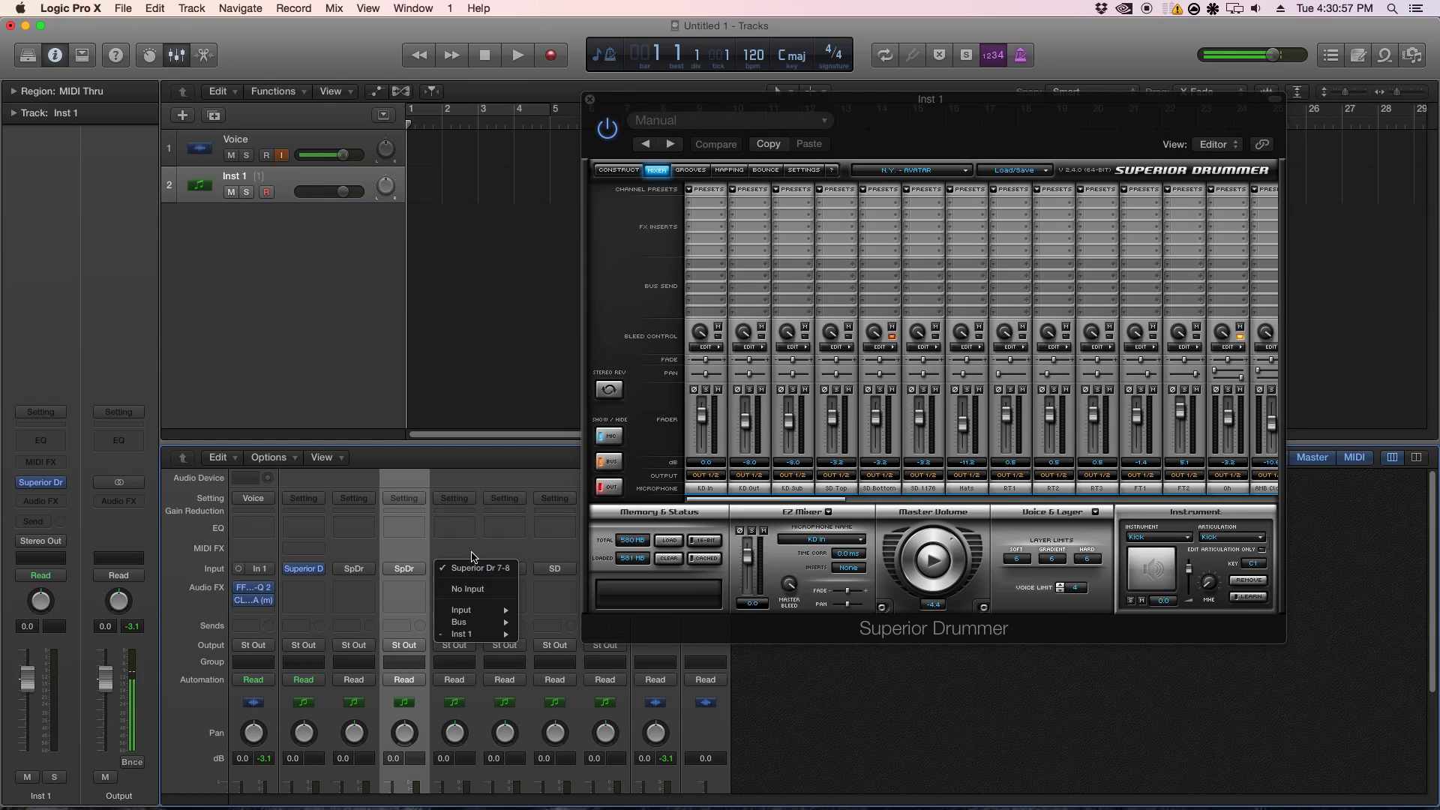
{"action": "left_click", "coordinate": [483, 627]}
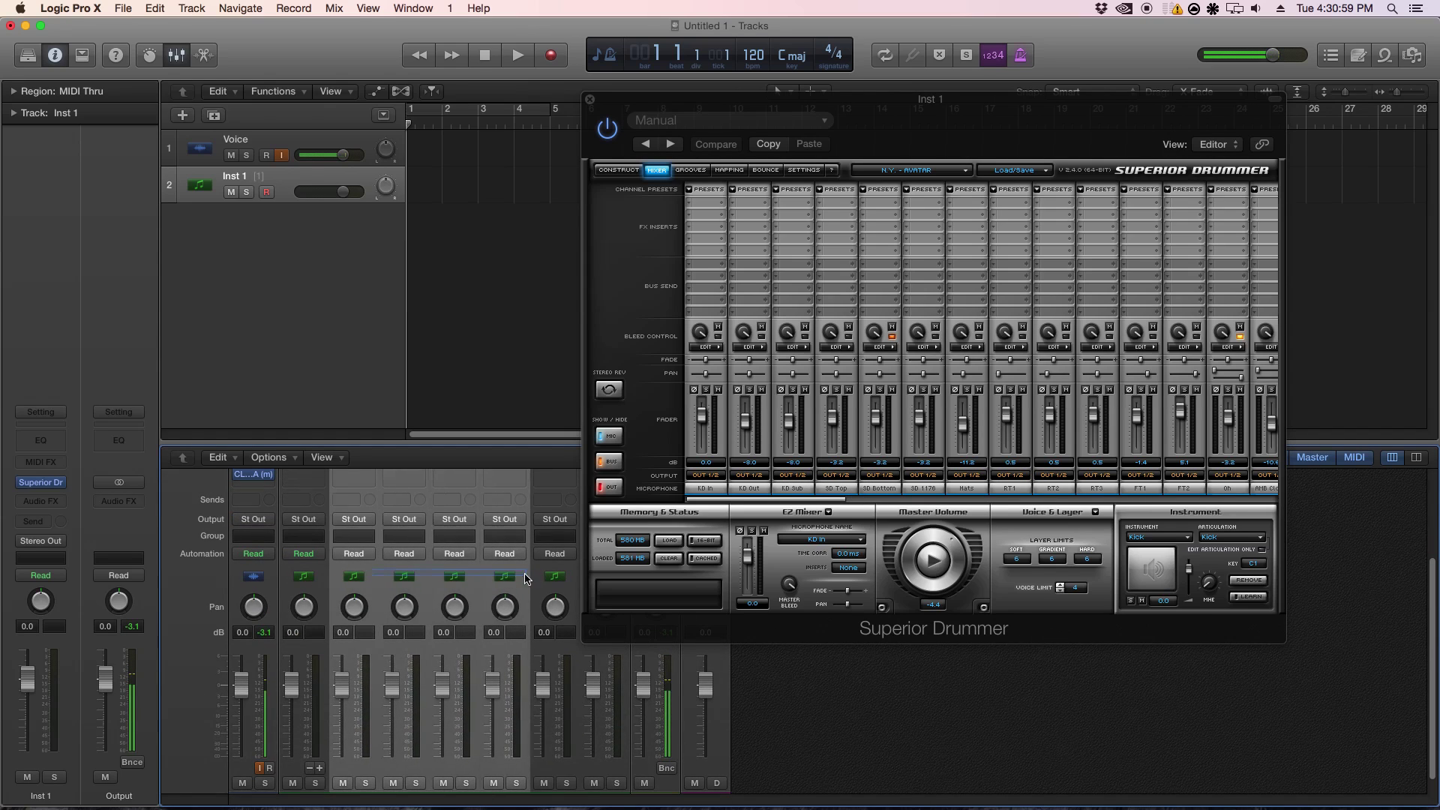
{"action": "scroll", "coordinate": [554, 693], "scroll_direction": "down", "scroll_amount": 3}
{"action": "scroll", "coordinate": [525, 682], "scroll_direction": "up", "scroll_amount": 3}
{"action": "scroll", "coordinate": [420, 645], "scroll_direction": "down", "scroll_amount": 2}
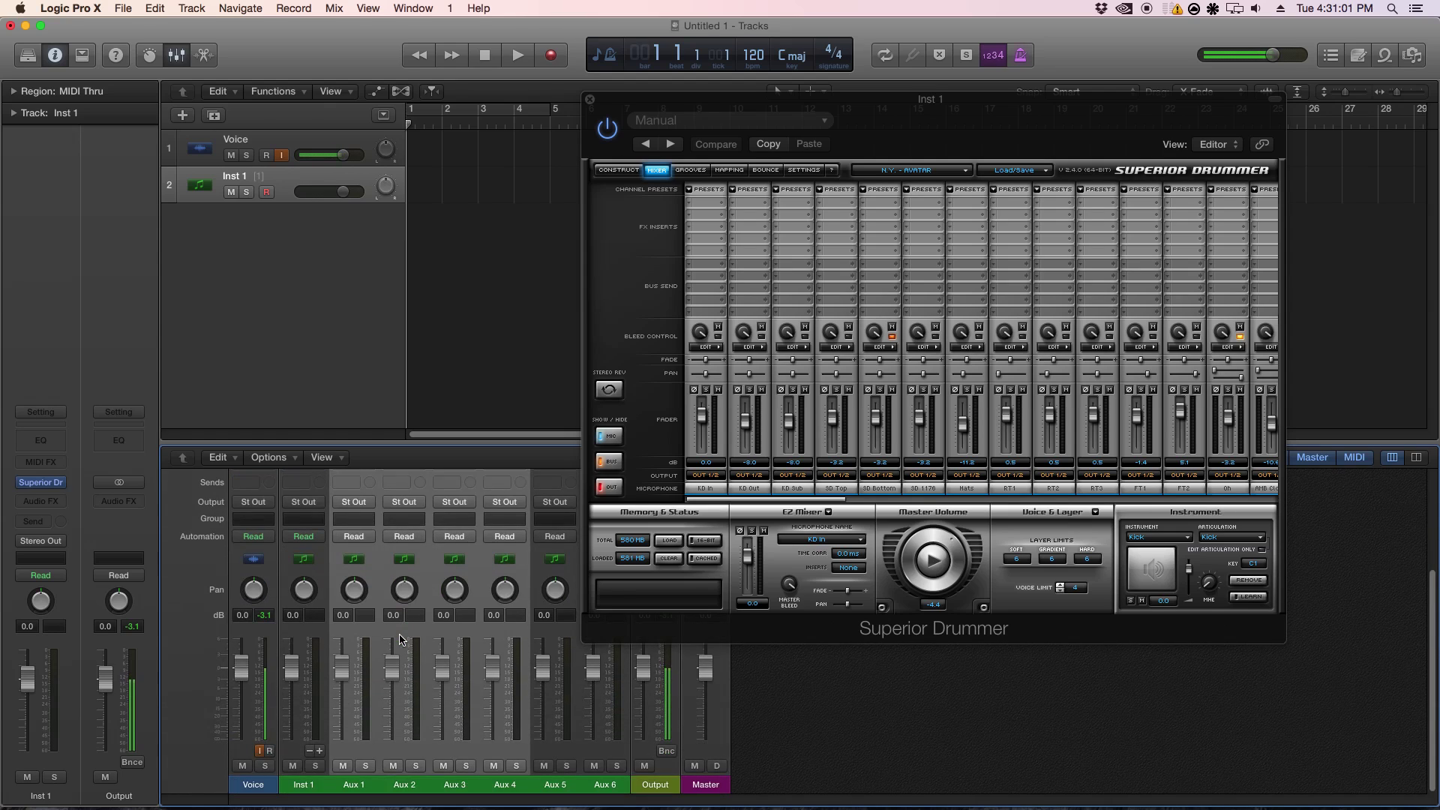
{"action": "scroll", "coordinate": [402, 638], "scroll_direction": "up", "scroll_amount": 2}
{"action": "scroll", "coordinate": [402, 638], "scroll_direction": "up", "scroll_amount": 2}
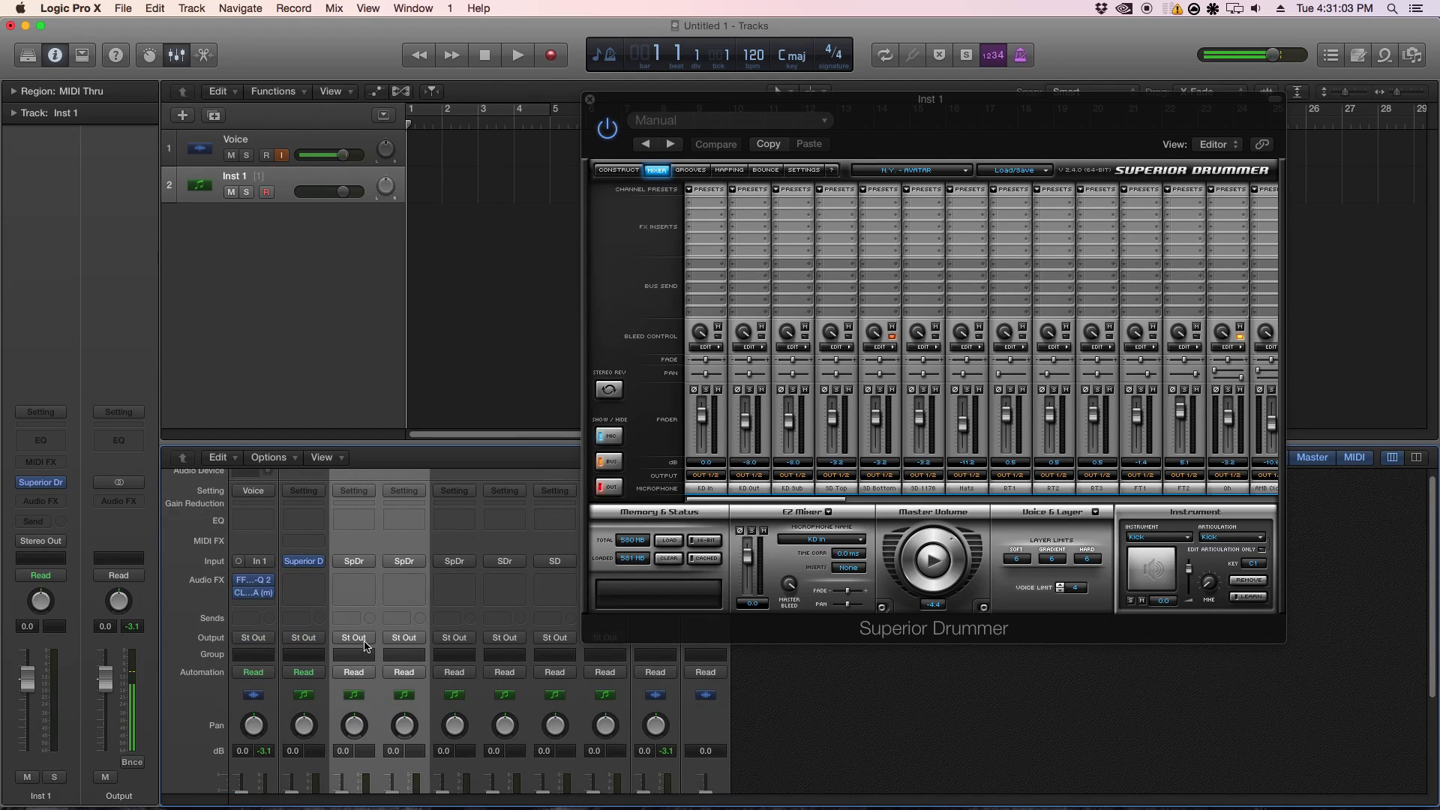
{"action": "scroll", "coordinate": [371, 601], "scroll_direction": "down", "scroll_amount": 3}
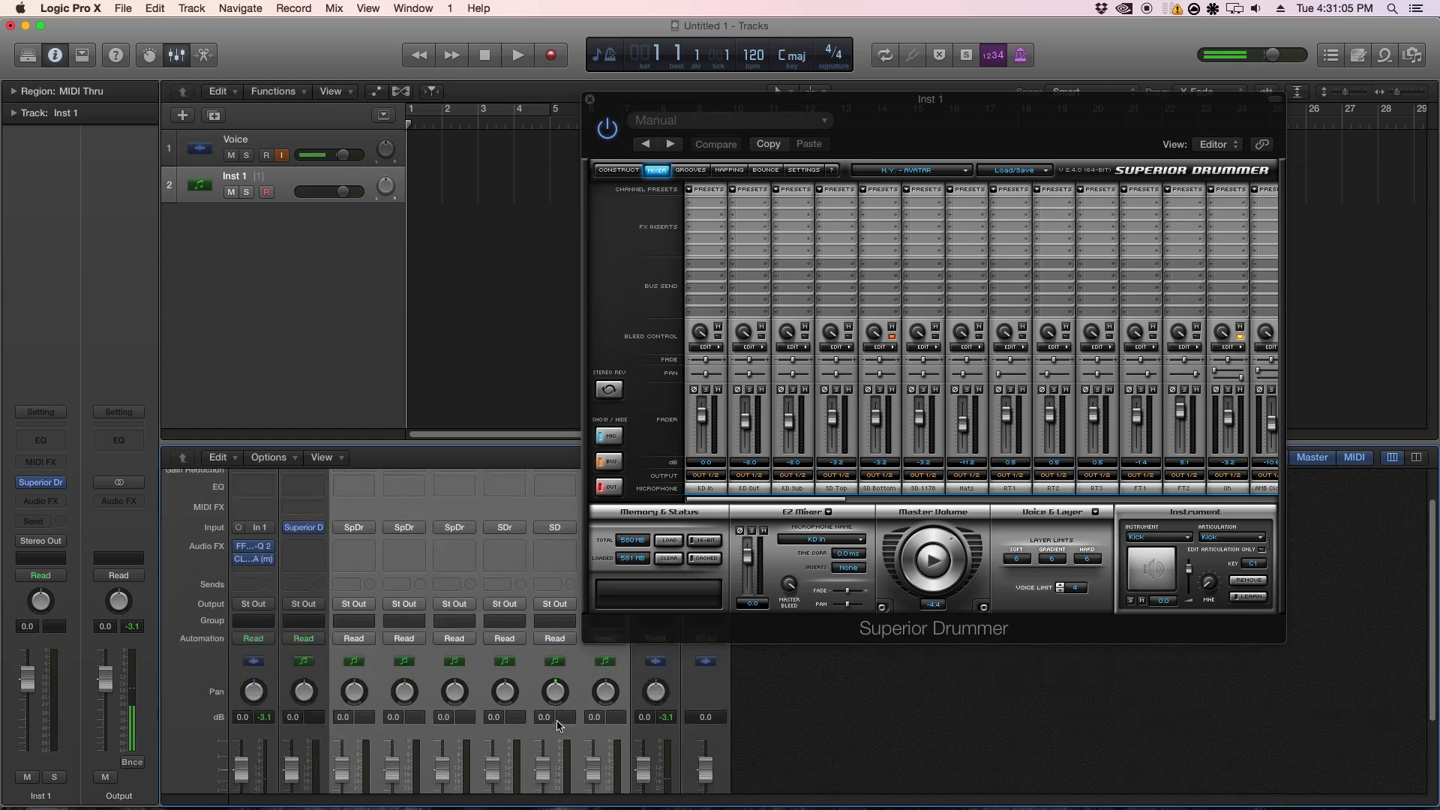
Create arrangement tracks for the aux channels and name the first two Snare and Bass drum.
{"action": "right_click", "coordinate": [367, 570]}
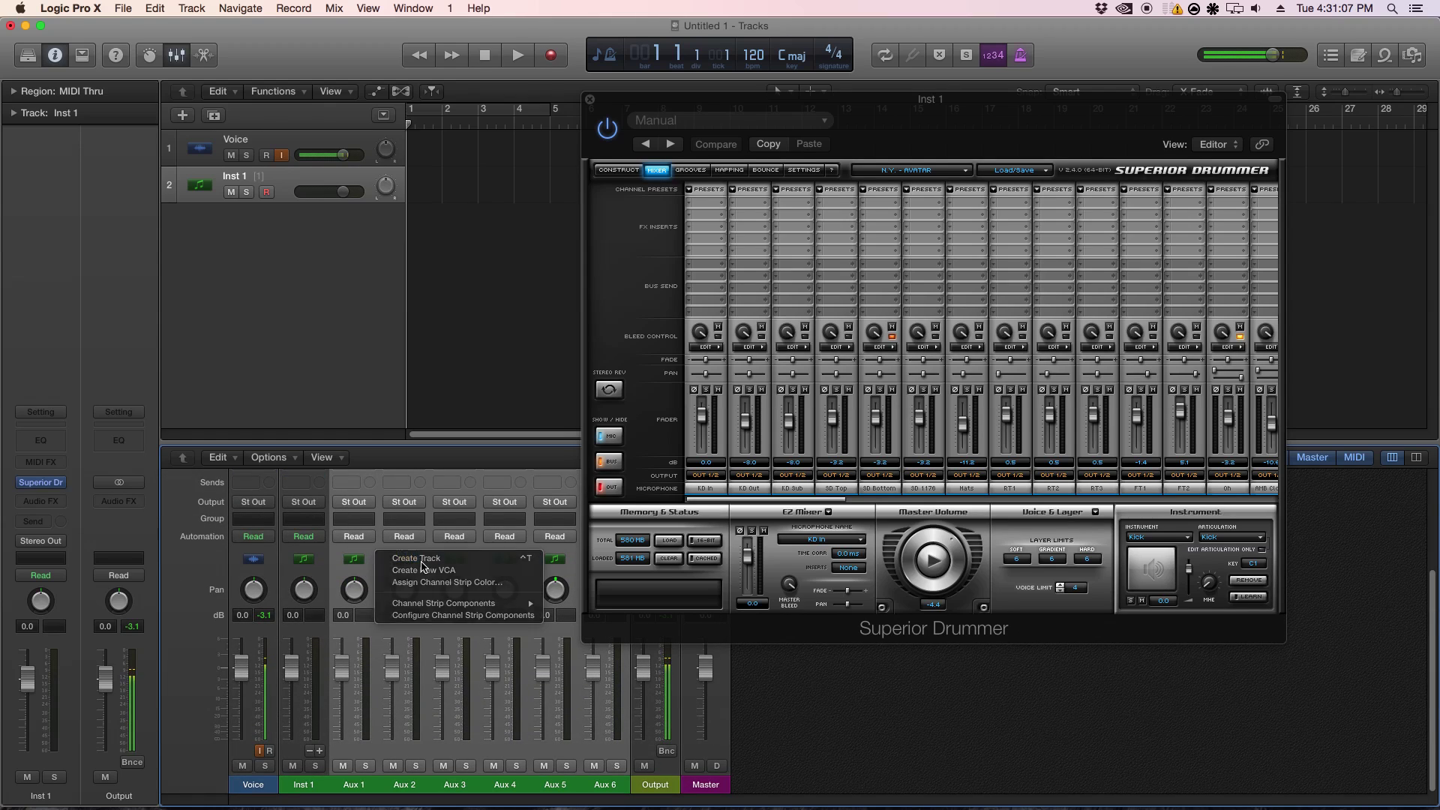
{"action": "left_click", "coordinate": [426, 558]}
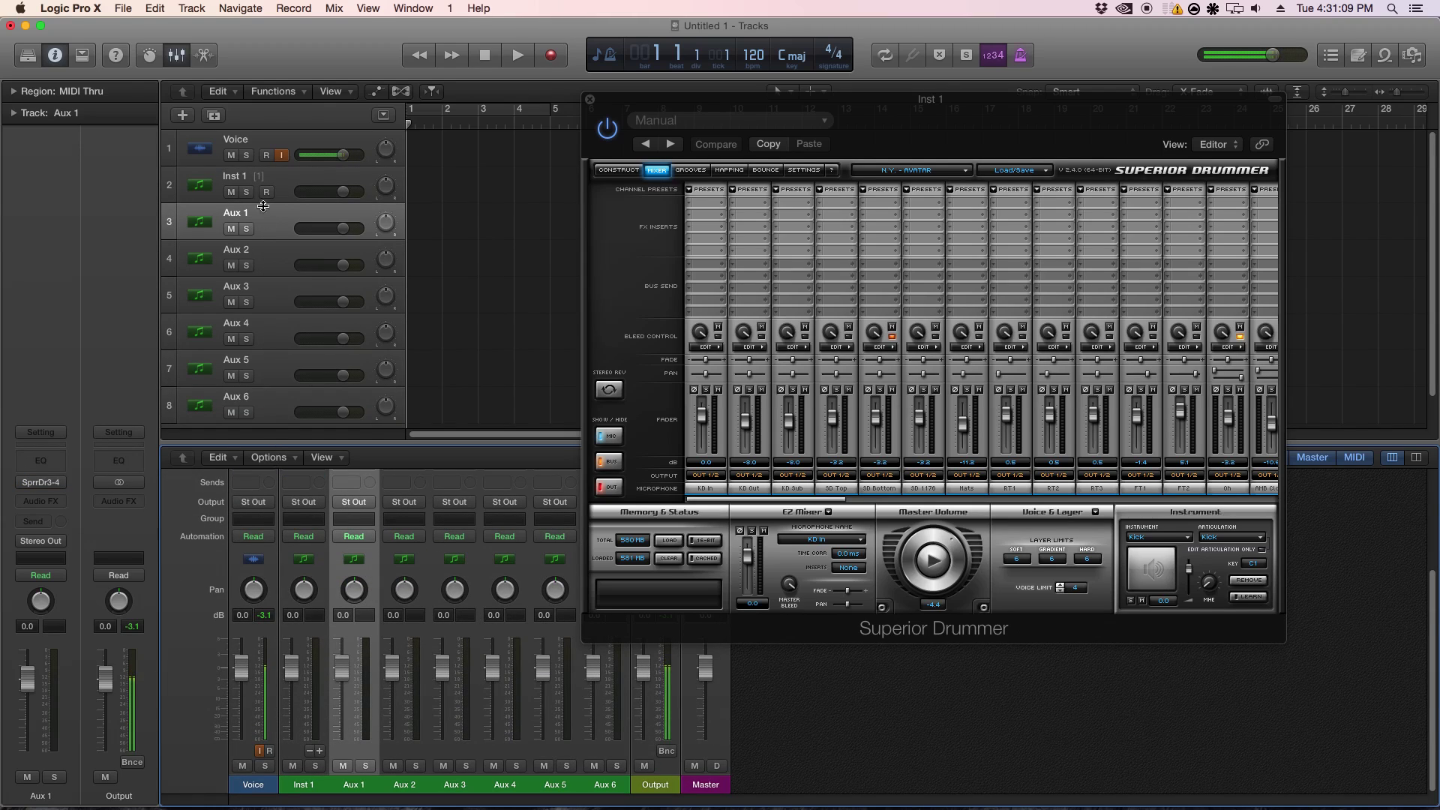
{"action": "double_click", "coordinate": [236, 177]}
{"action": "type", "text": "Snare"}
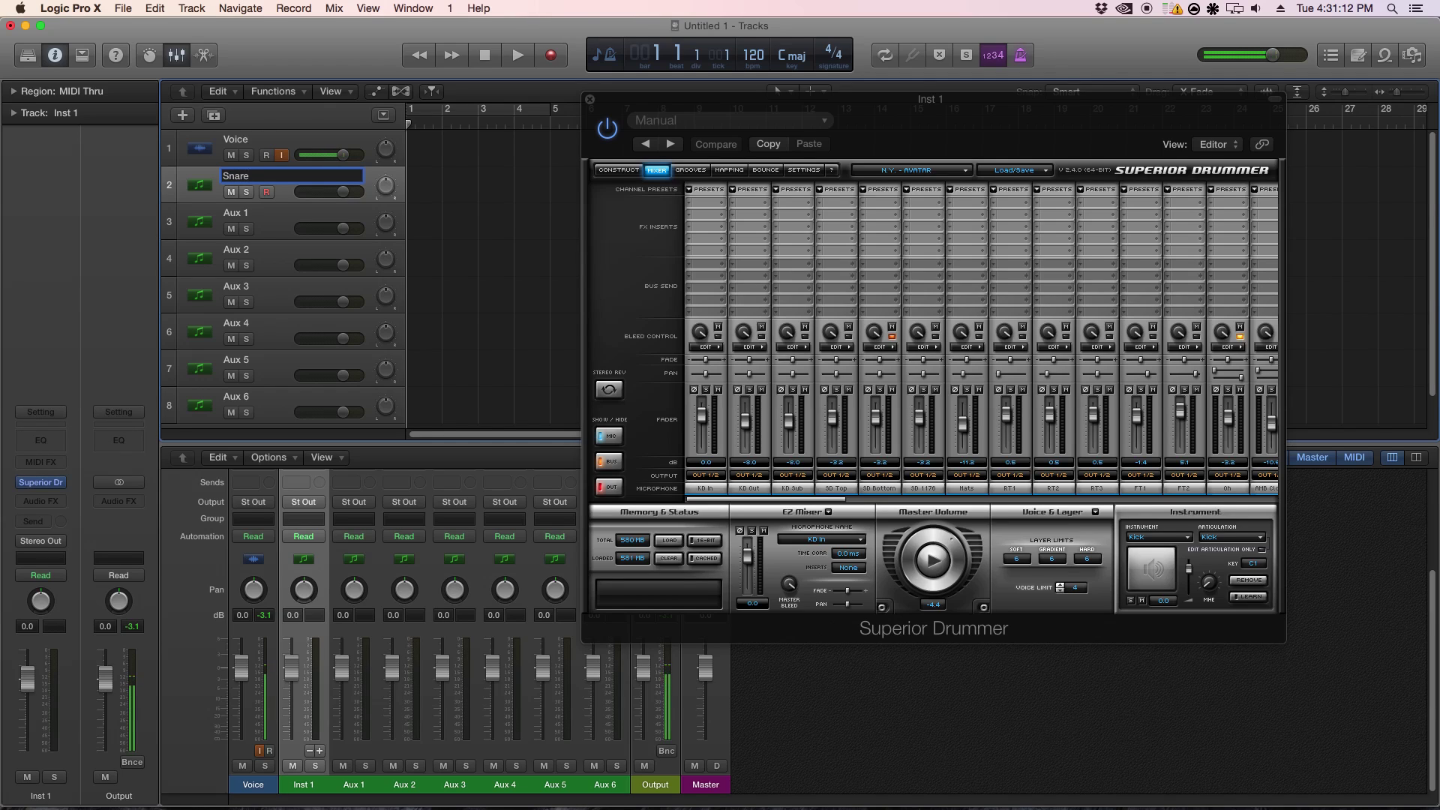
{"action": "key", "text": "Tab"}
{"action": "type", "text": "Bass"}
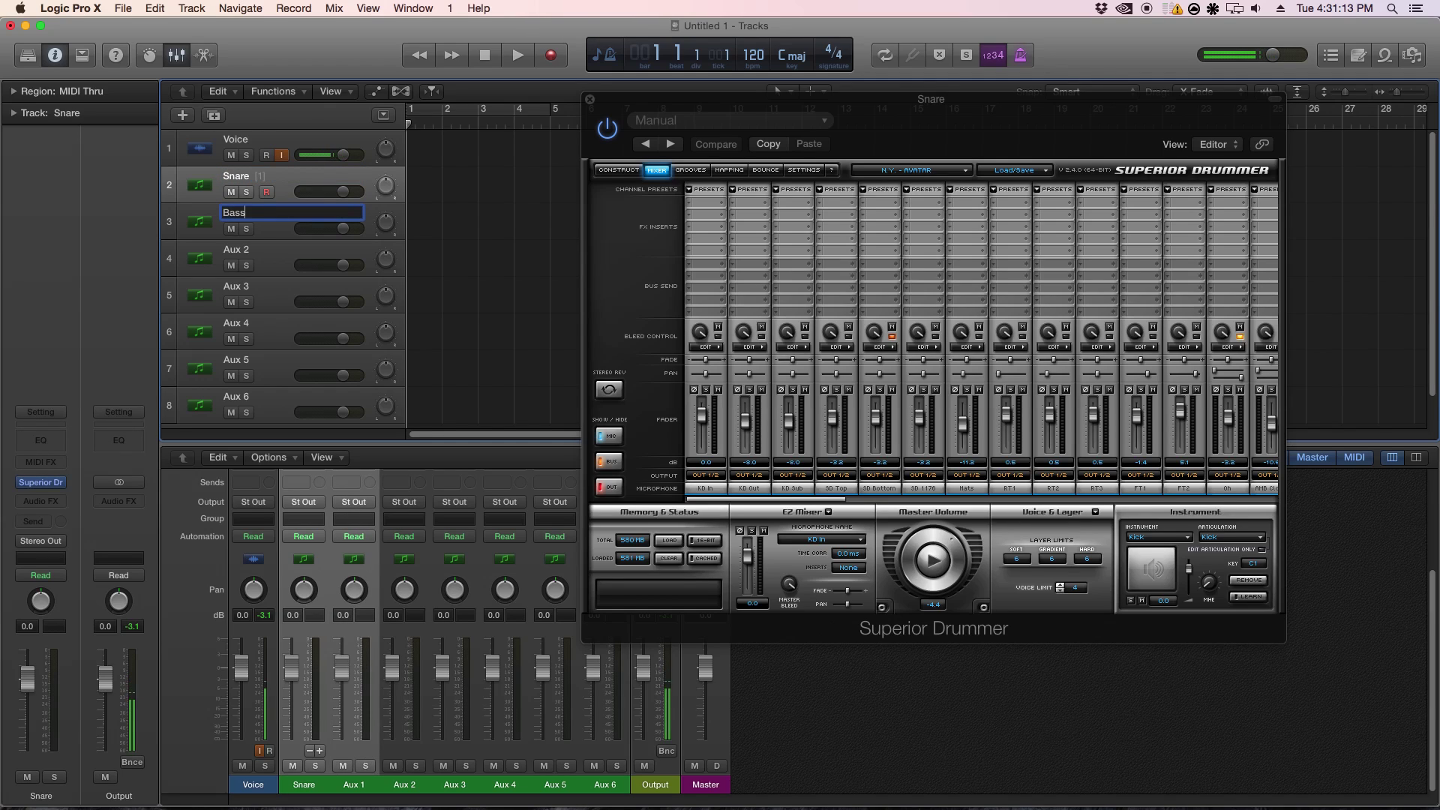
{"action": "type", "text": " drum"}
{"action": "key", "text": "Tab"}
Name the remaining tracks Left Tom, Right Tom, Hi Hats, Overheads and Room.
{"action": "type", "text": "L"}
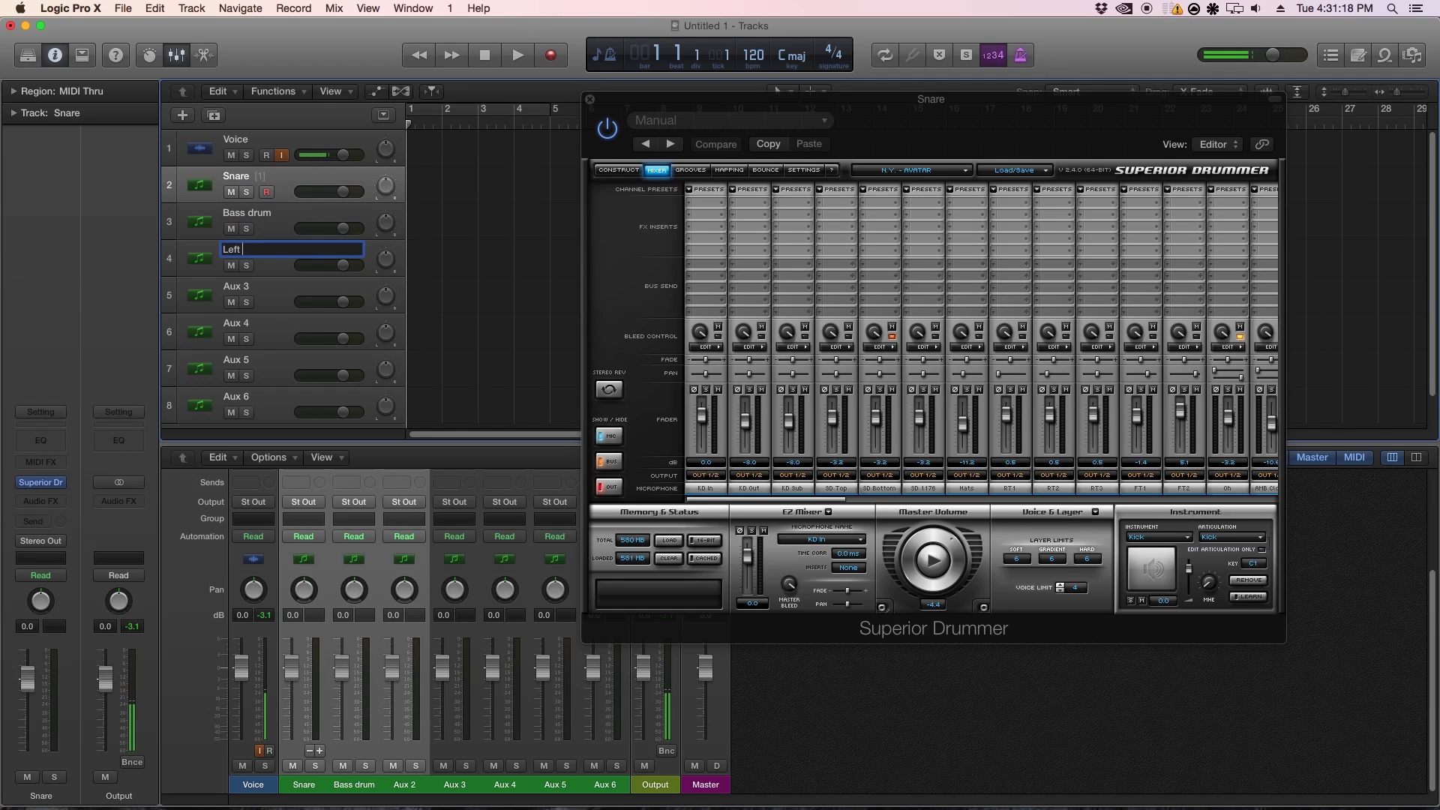
{"action": "type", "text": "eft Tom"}
{"action": "key", "text": "Tab"}
{"action": "type", "text": "Right Tom"}
{"action": "key", "text": "Tab"}
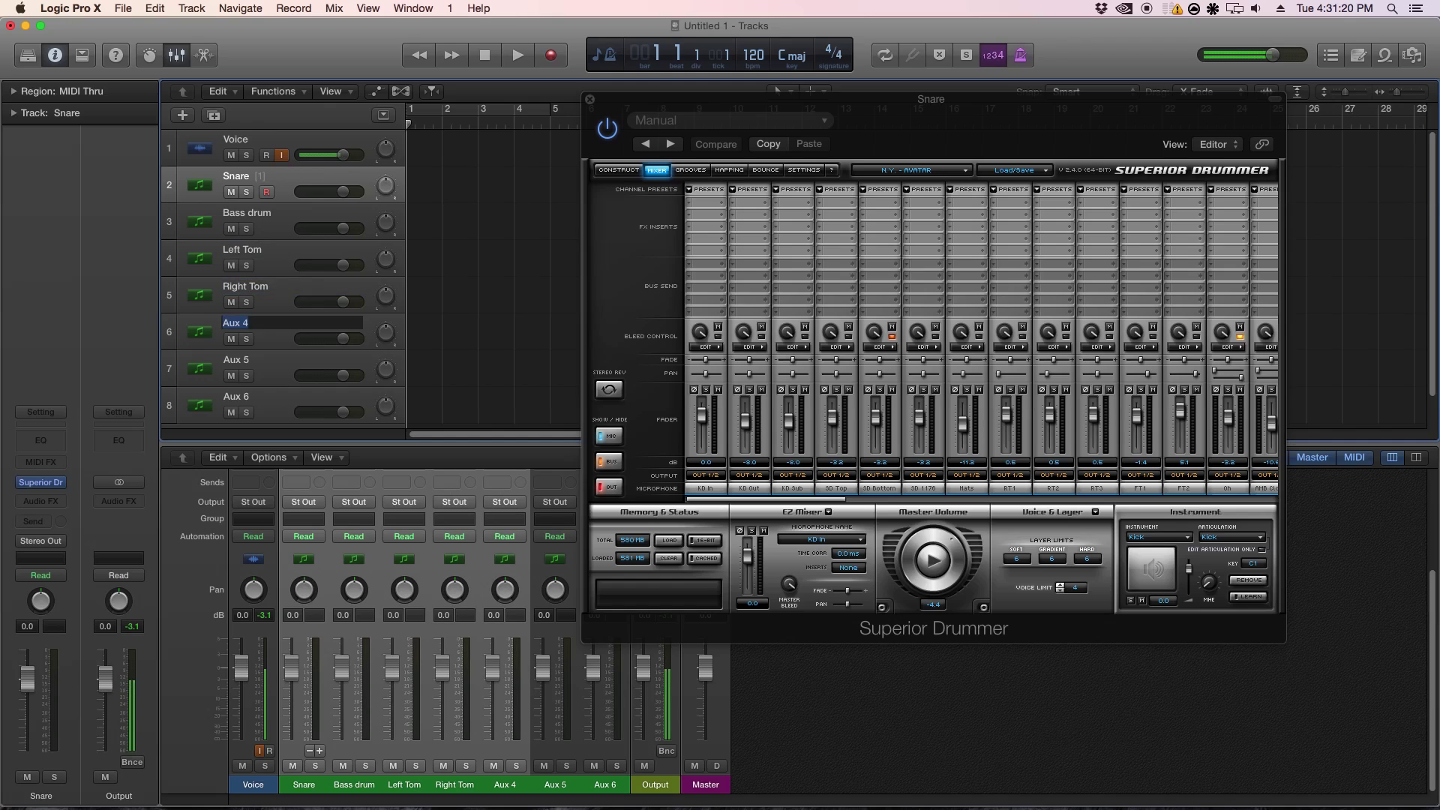
{"action": "key", "text": "BackSpace"}
{"action": "type", "text": "Hi"}
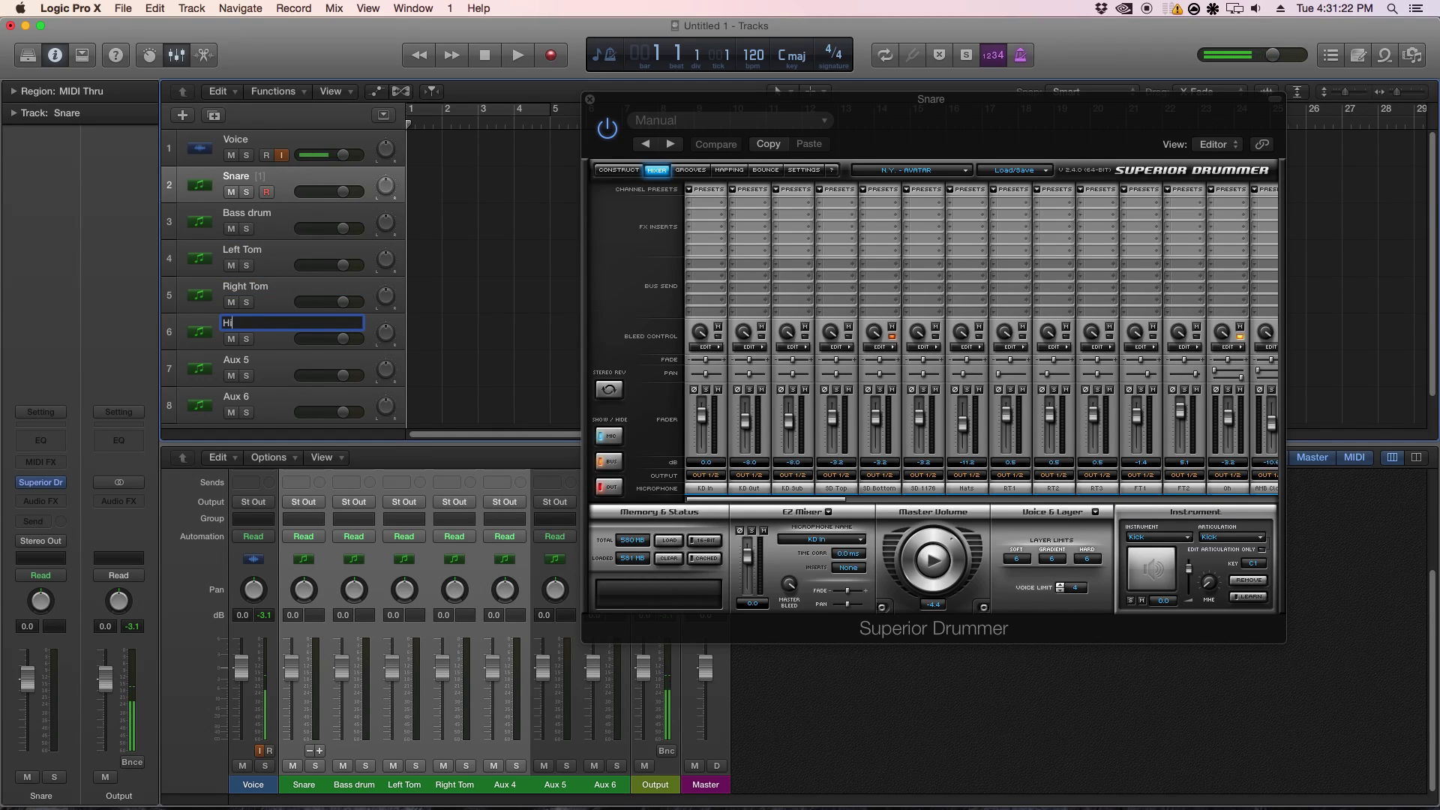
{"action": "type", "text": " Hats"}
{"action": "key", "text": "Tab"}
{"action": "type", "text": "Overheads"}
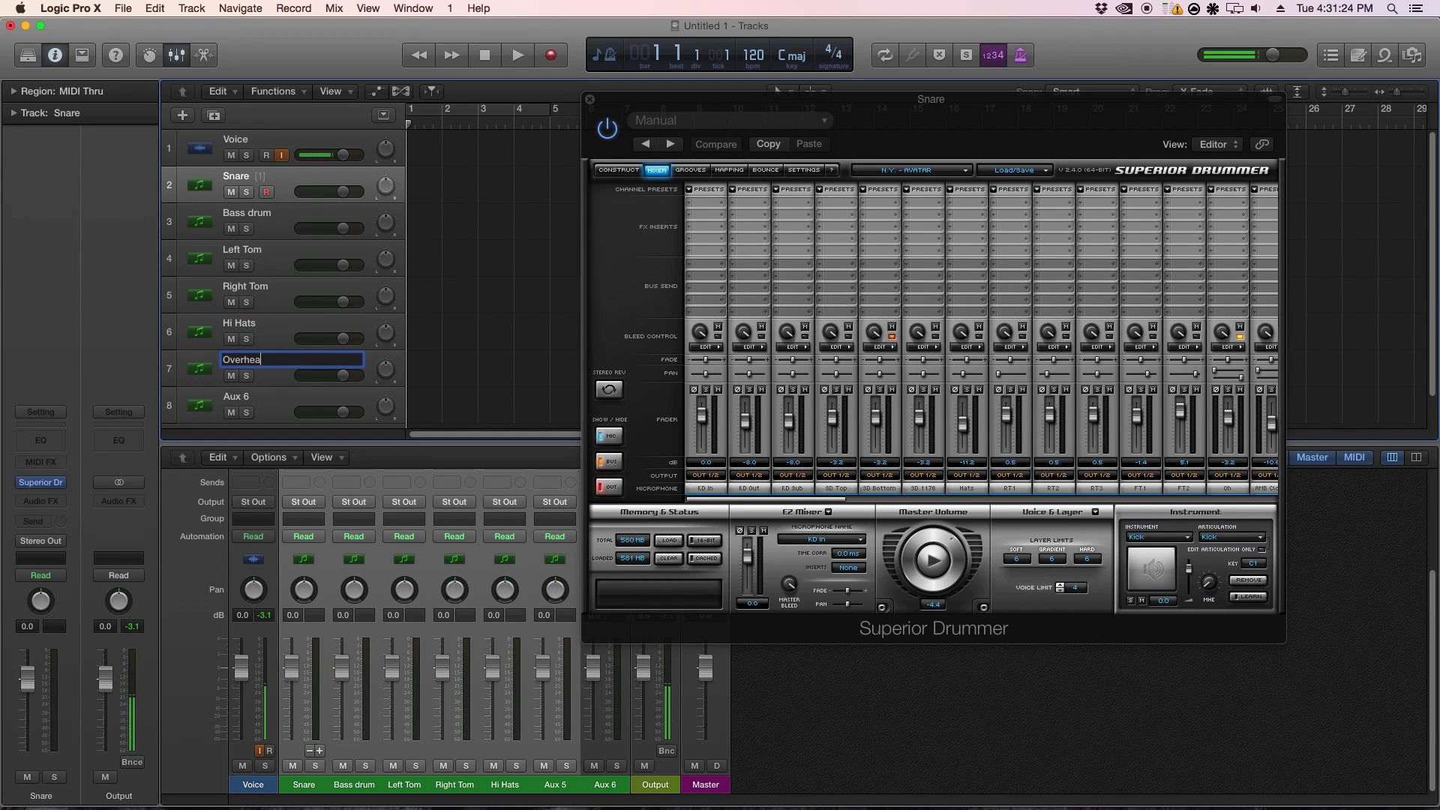
{"action": "key", "text": "Tab"}
{"action": "type", "text": "Room"}
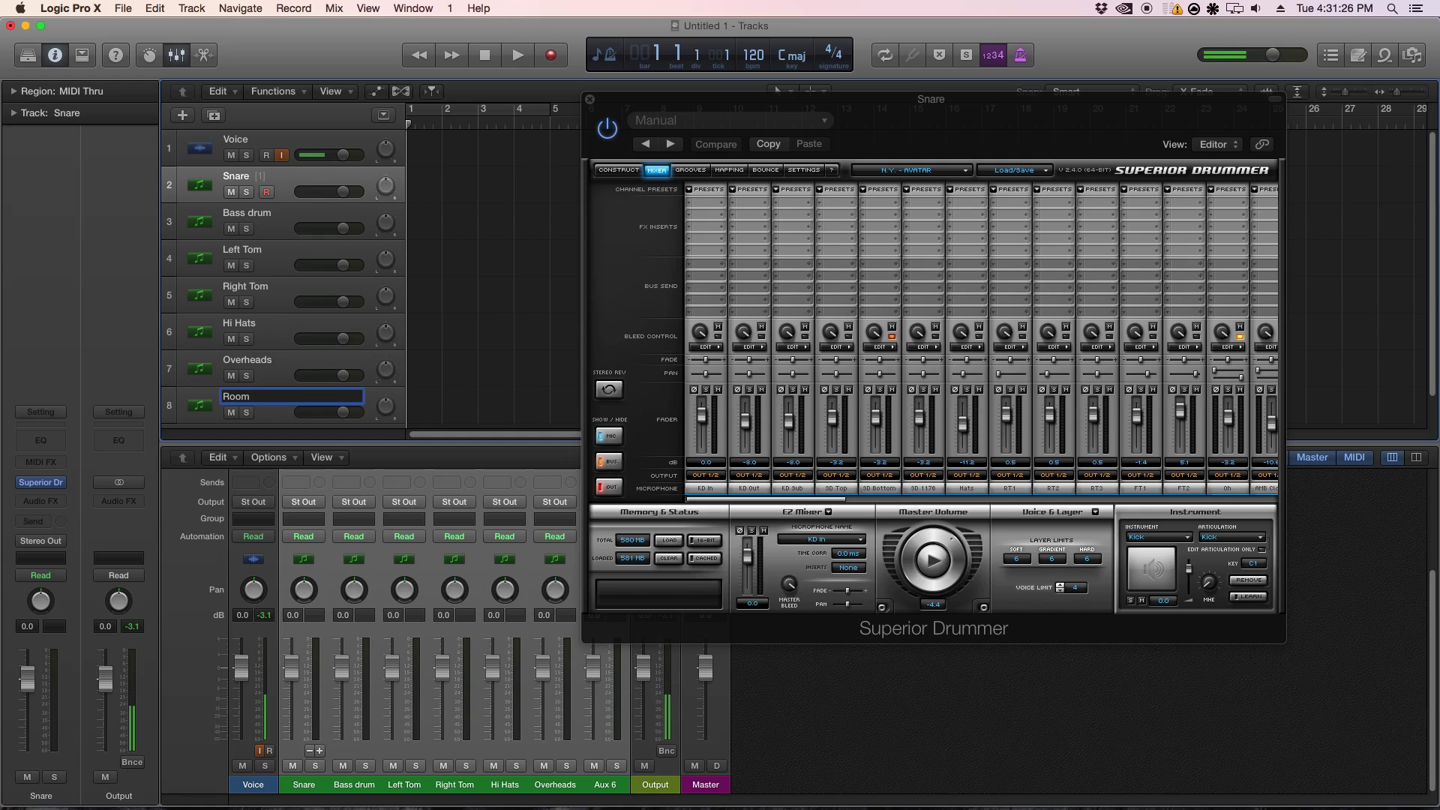
{"action": "key", "text": "Return"}
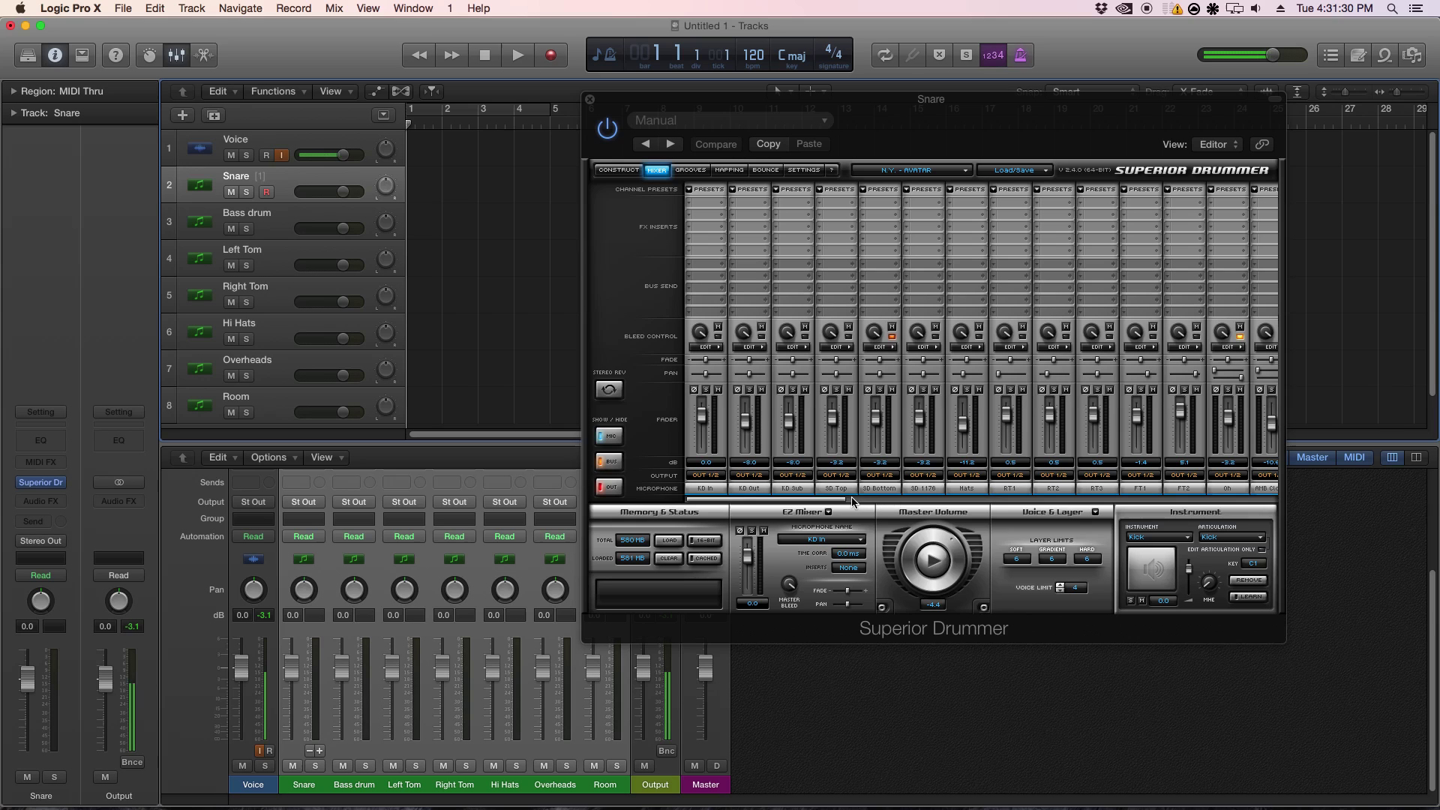
Move the Superior Drummer window aside to uncover the mixer and select the Bass drum track.
{"action": "left_click_drag", "start_coordinate": [853, 501], "coordinate": [751, 512]}
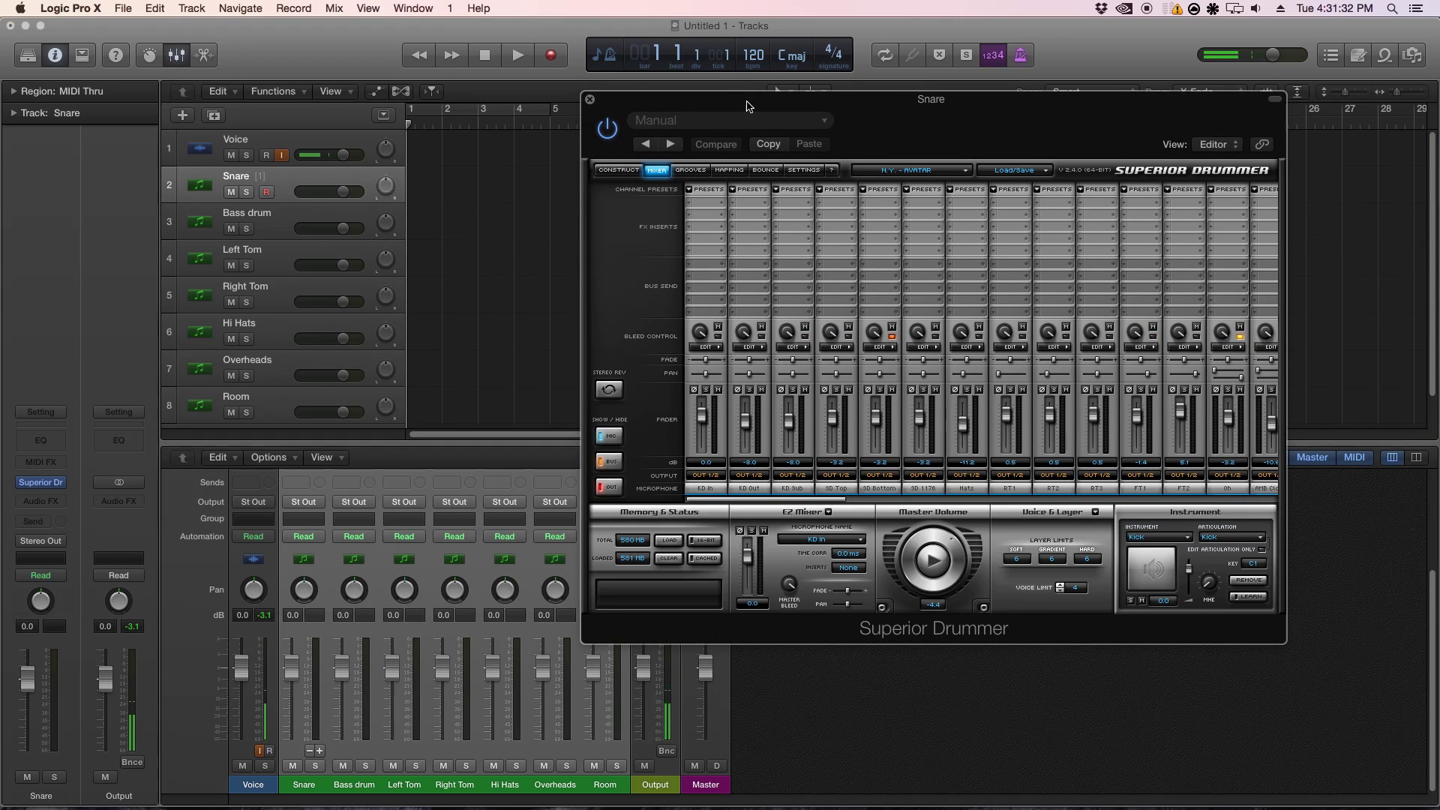
{"action": "left_click_drag", "start_coordinate": [746, 105], "coordinate": [851, 51]}
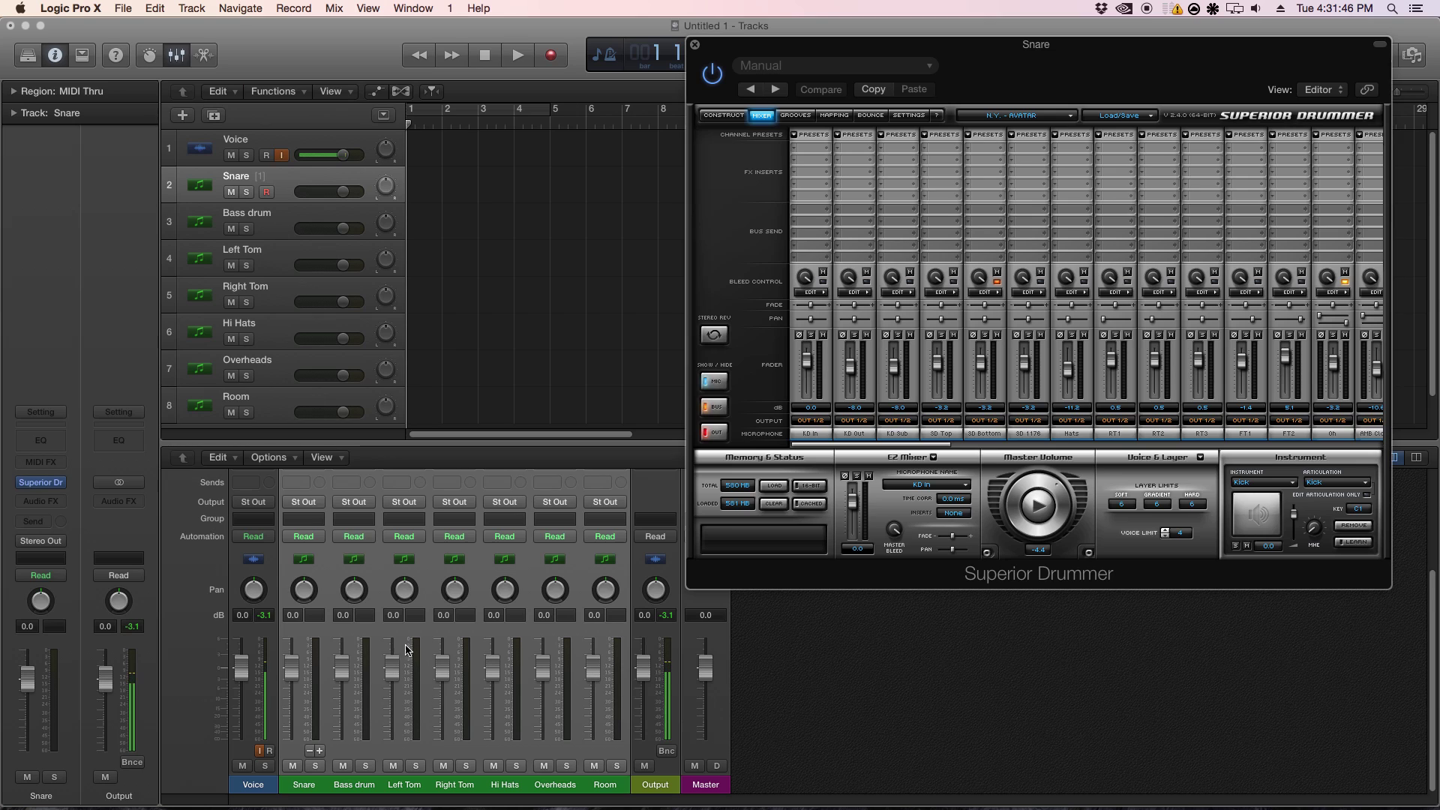
{"action": "left_click", "coordinate": [423, 579]}
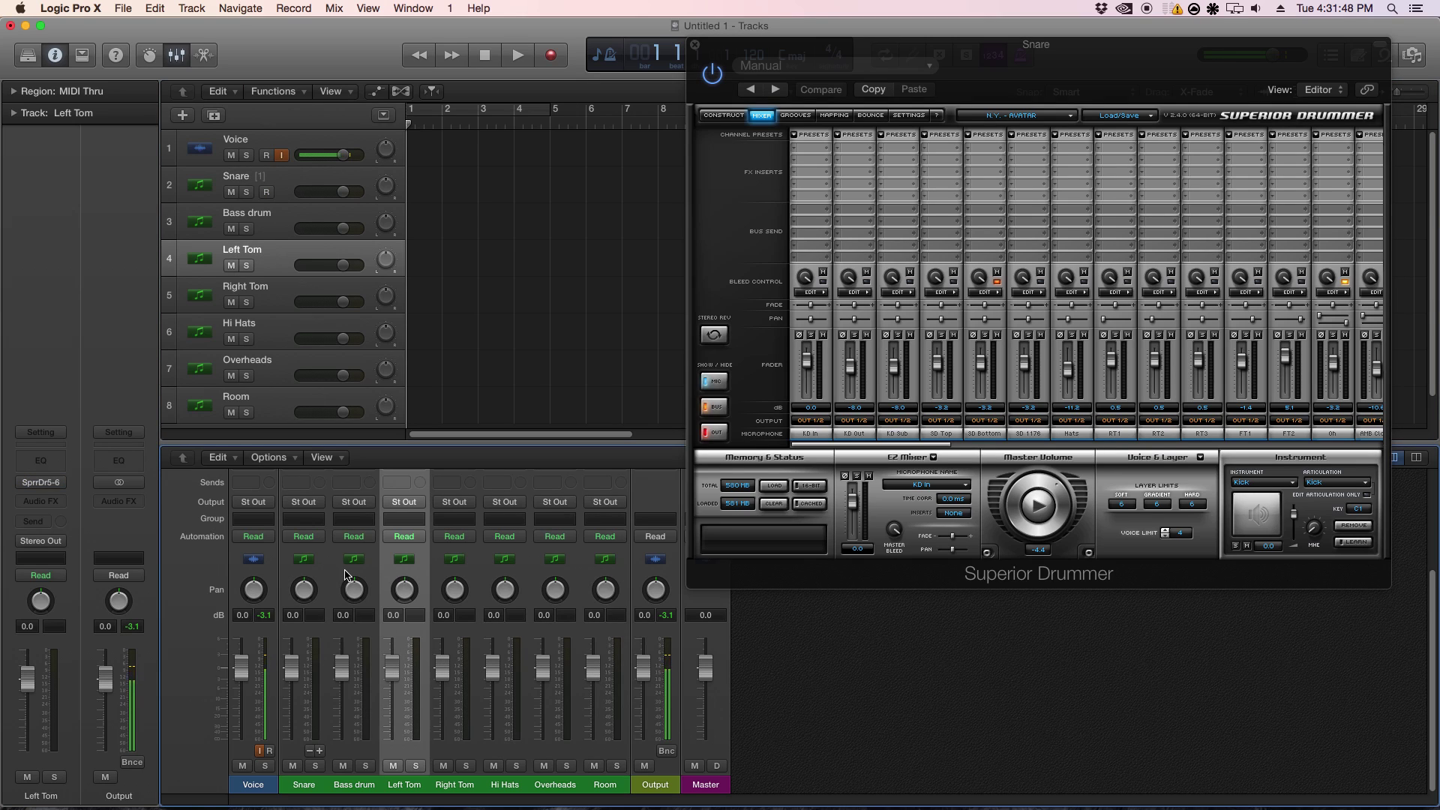
{"action": "left_click", "coordinate": [346, 575]}
{"action": "scroll", "coordinate": [519, 643], "scroll_direction": "up", "scroll_amount": 4}
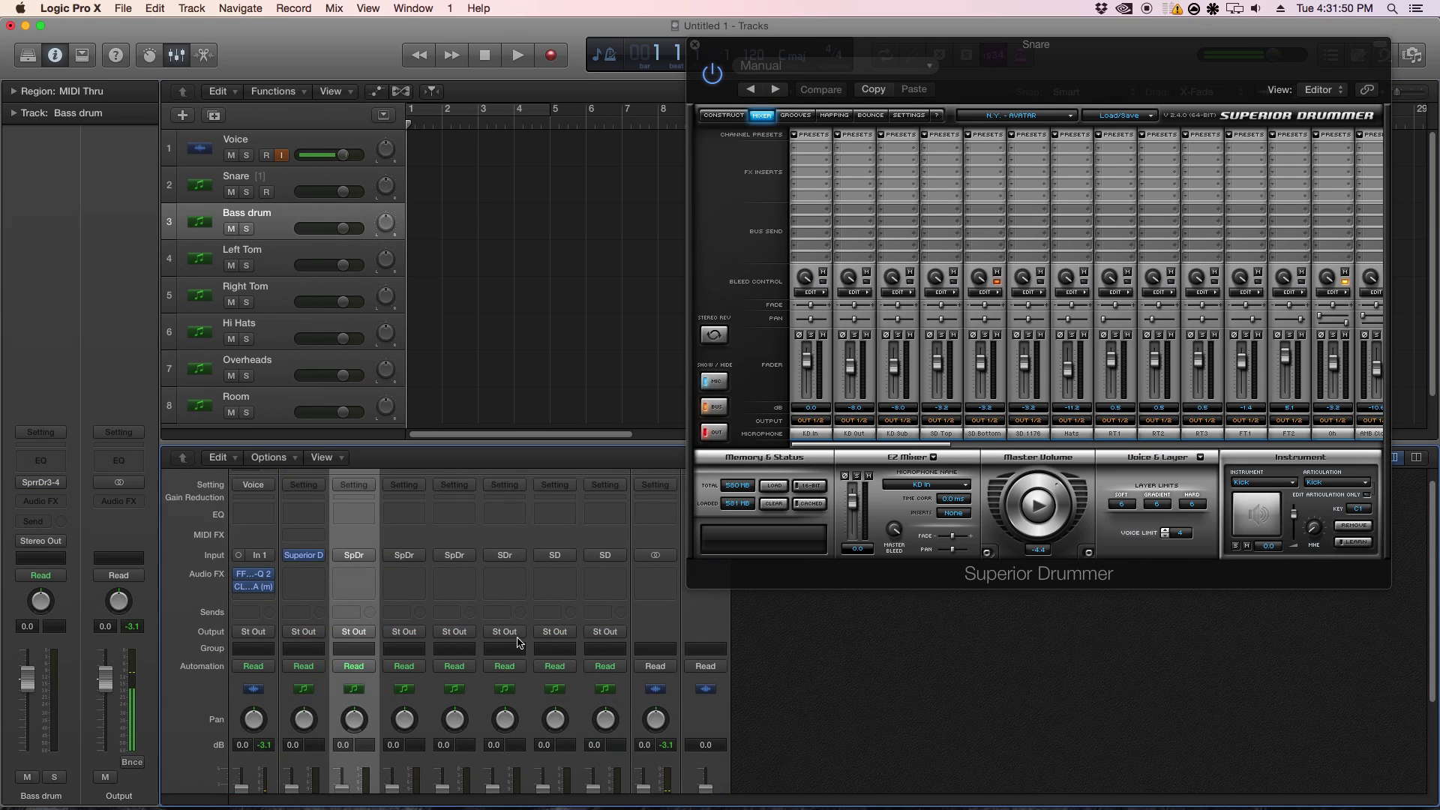
{"action": "scroll", "coordinate": [519, 643], "scroll_direction": "up", "scroll_amount": 1}
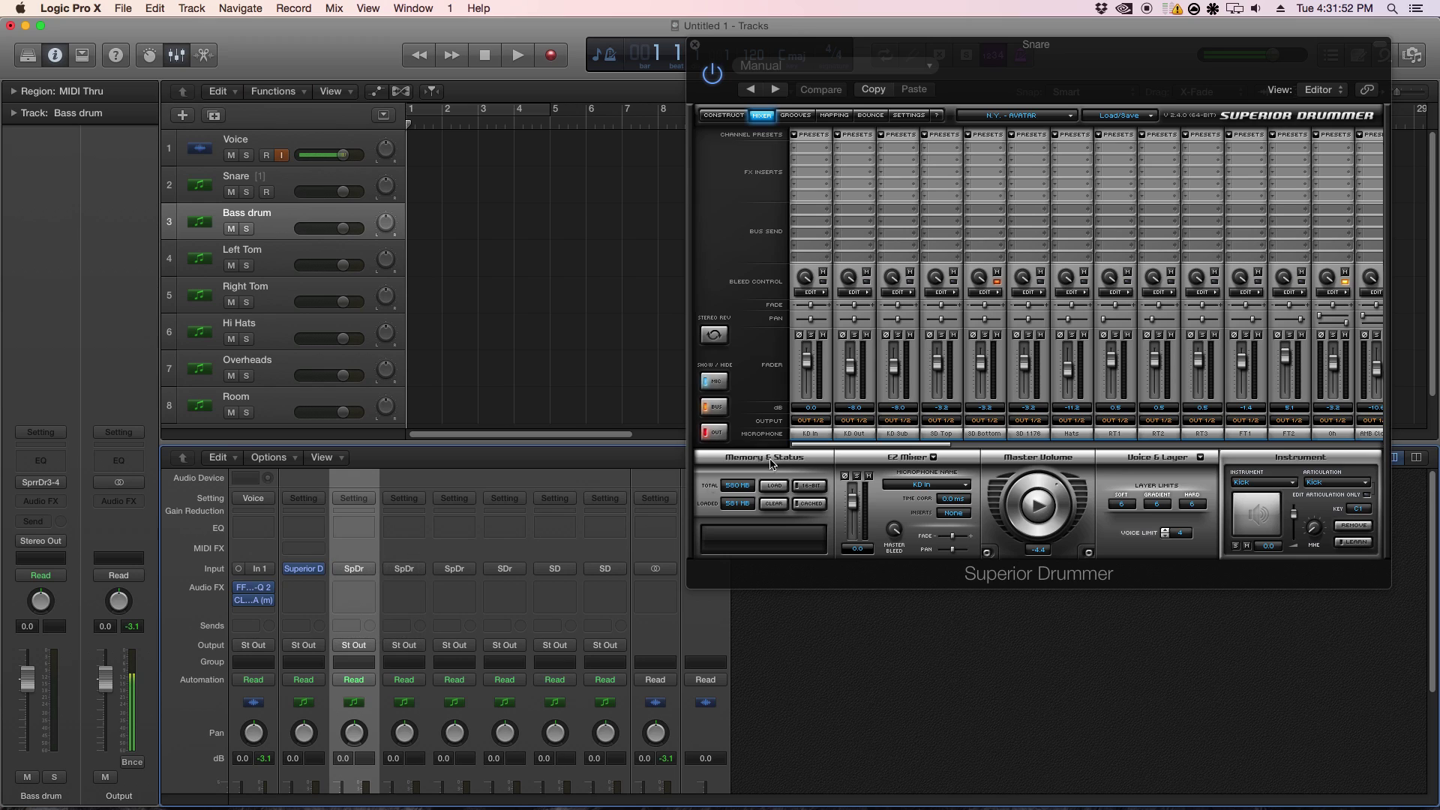
Send the KD In, KD Out and KD Sub channels to output 3/4.
{"action": "left_click", "coordinate": [812, 422]}
{"action": "left_click", "coordinate": [868, 430]}
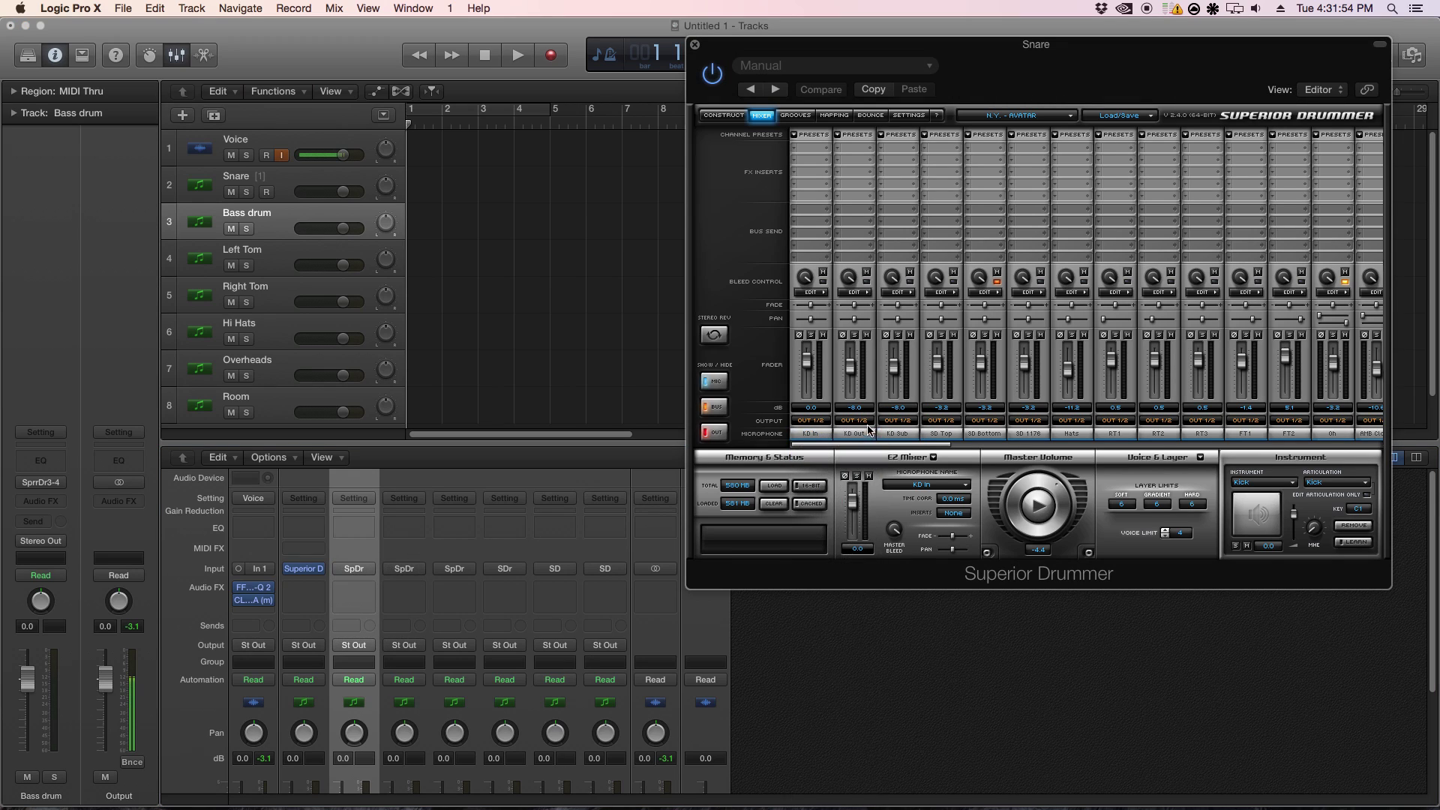
{"action": "left_click", "coordinate": [869, 430]}
{"action": "left_click", "coordinate": [873, 461]}
{"action": "left_click", "coordinate": [911, 422]}
{"action": "left_click", "coordinate": [917, 467]}
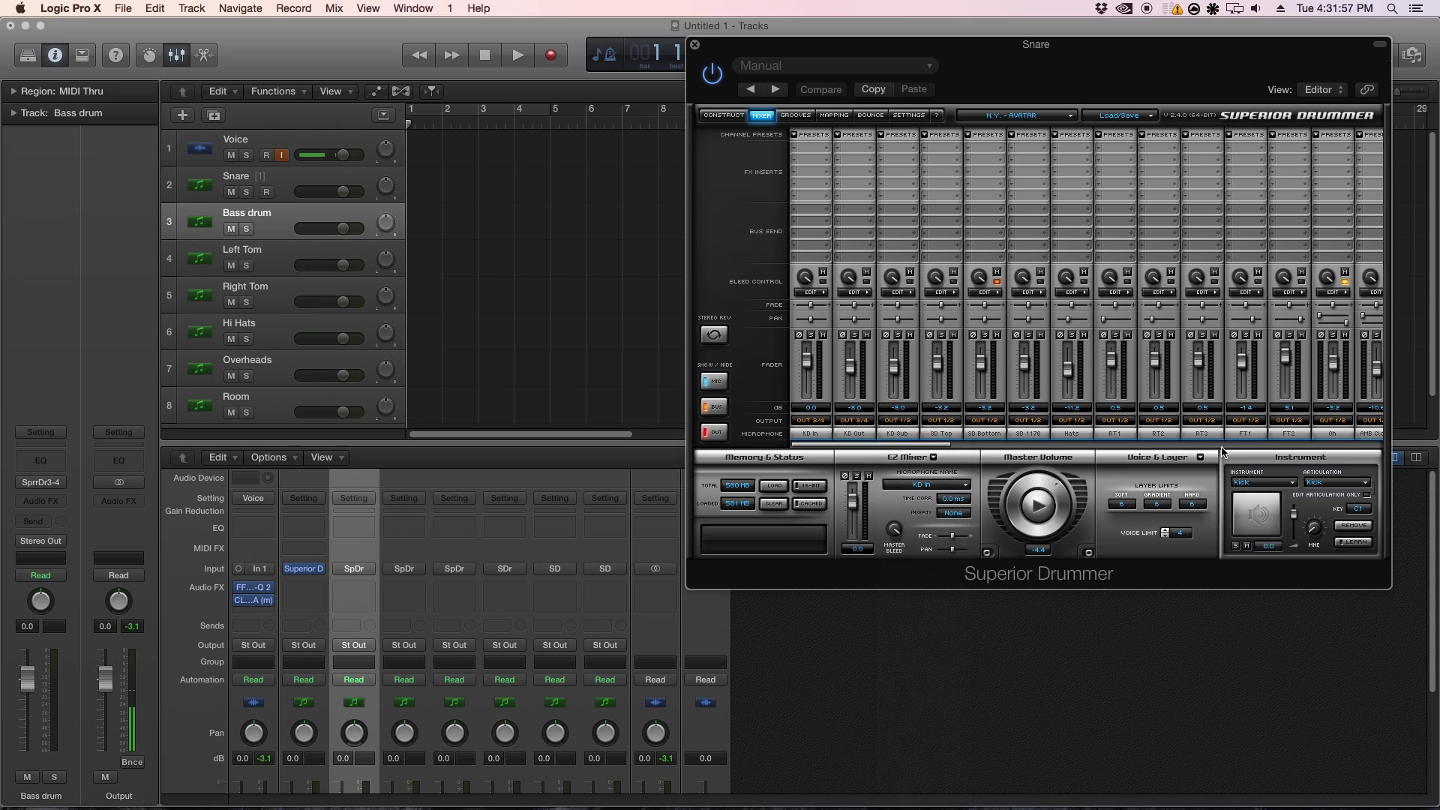
Check that SD Top and the snare bottom channel still output to 1/2.
{"action": "left_click", "coordinate": [948, 424]}
{"action": "left_click", "coordinate": [964, 454]}
{"action": "left_click", "coordinate": [993, 424]}
{"action": "left_click", "coordinate": [994, 443]}
{"action": "scroll", "coordinate": [525, 670], "scroll_direction": "down", "scroll_amount": 5}
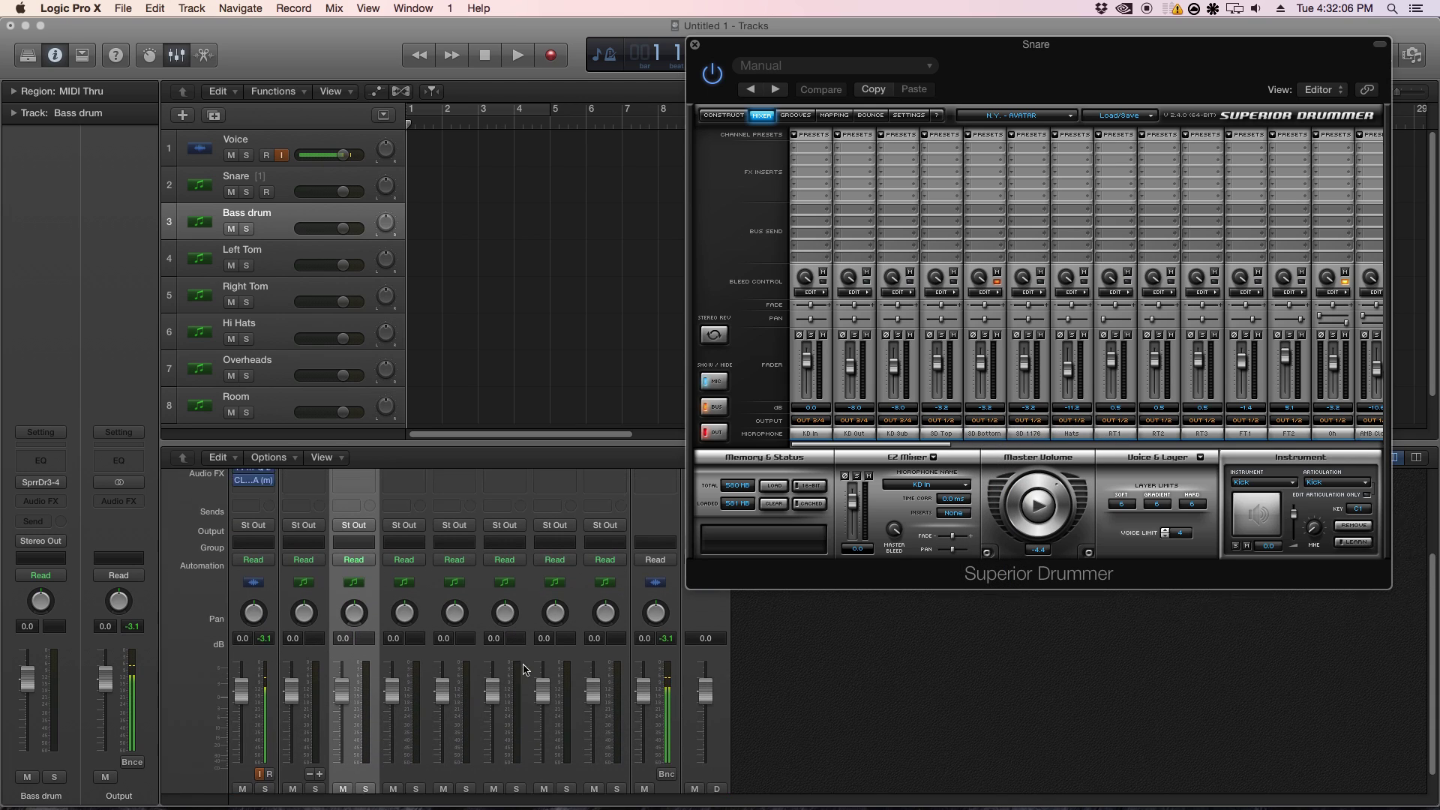
{"action": "scroll", "coordinate": [525, 670], "scroll_direction": "up", "scroll_amount": 5}
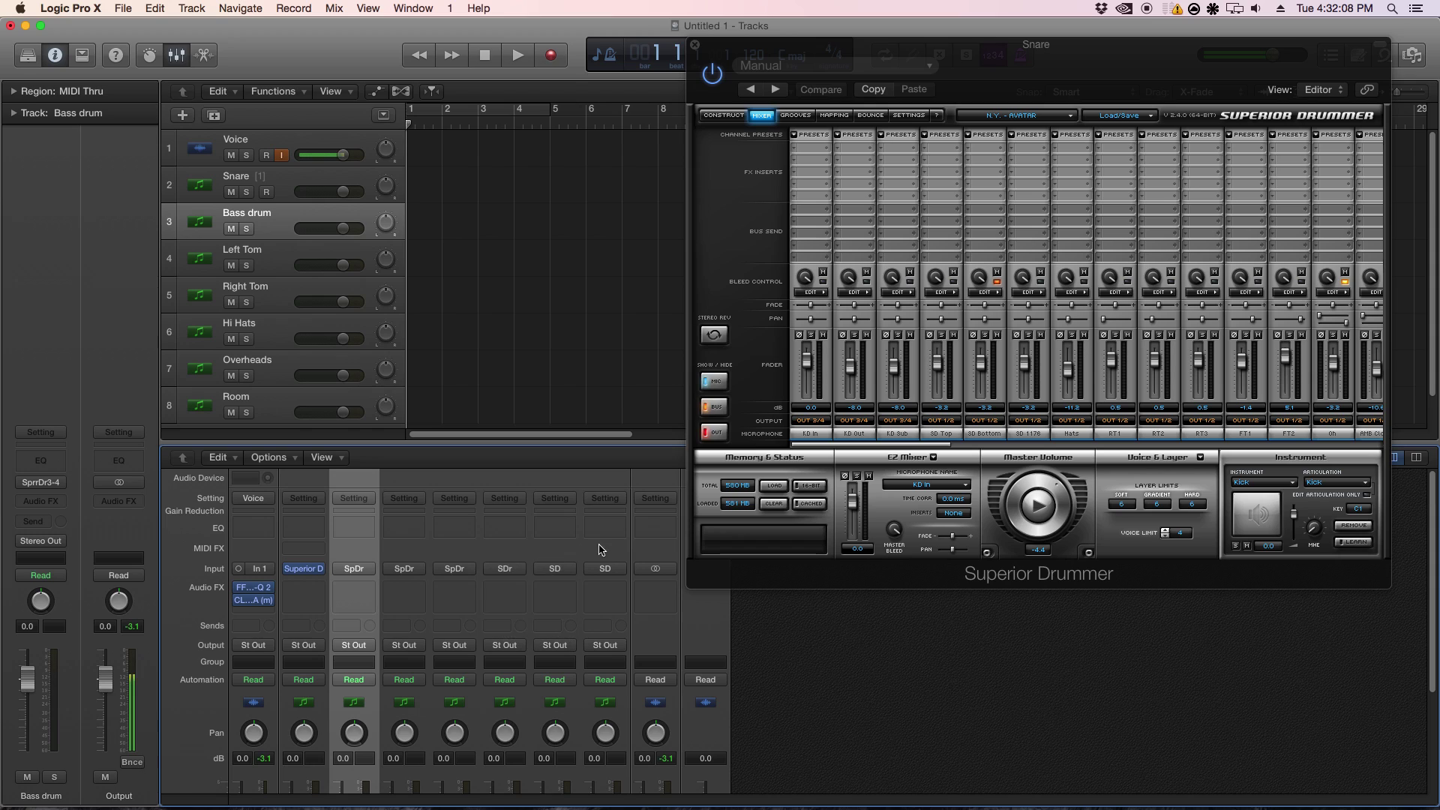
Send Hats to output 9/10 and RT1 to output 5/6, keeping Left Tom's input on 5-6.
{"action": "left_click", "coordinate": [1074, 417]}
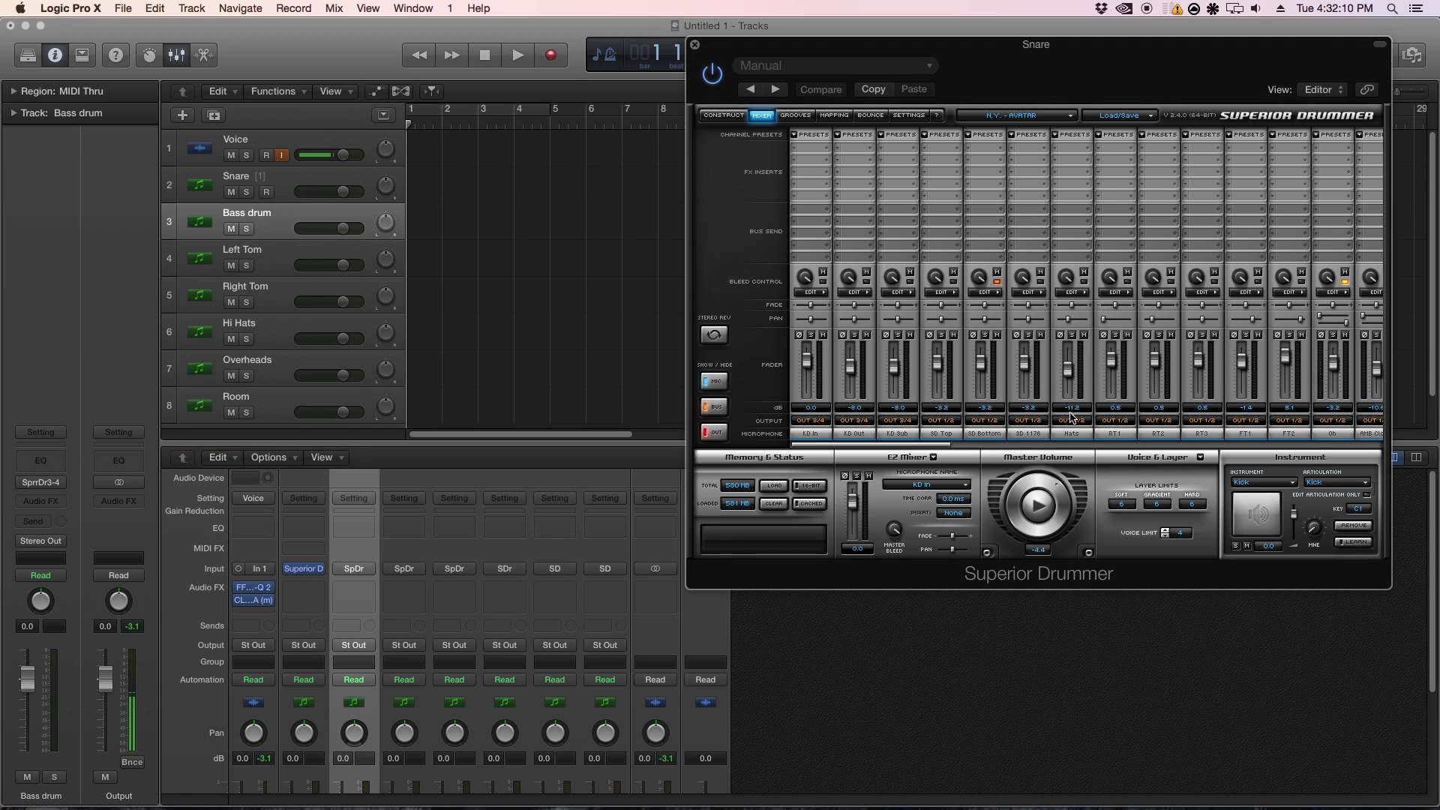
{"action": "left_click", "coordinate": [1065, 528]}
{"action": "scroll", "coordinate": [510, 713], "scroll_direction": "down", "scroll_amount": 6}
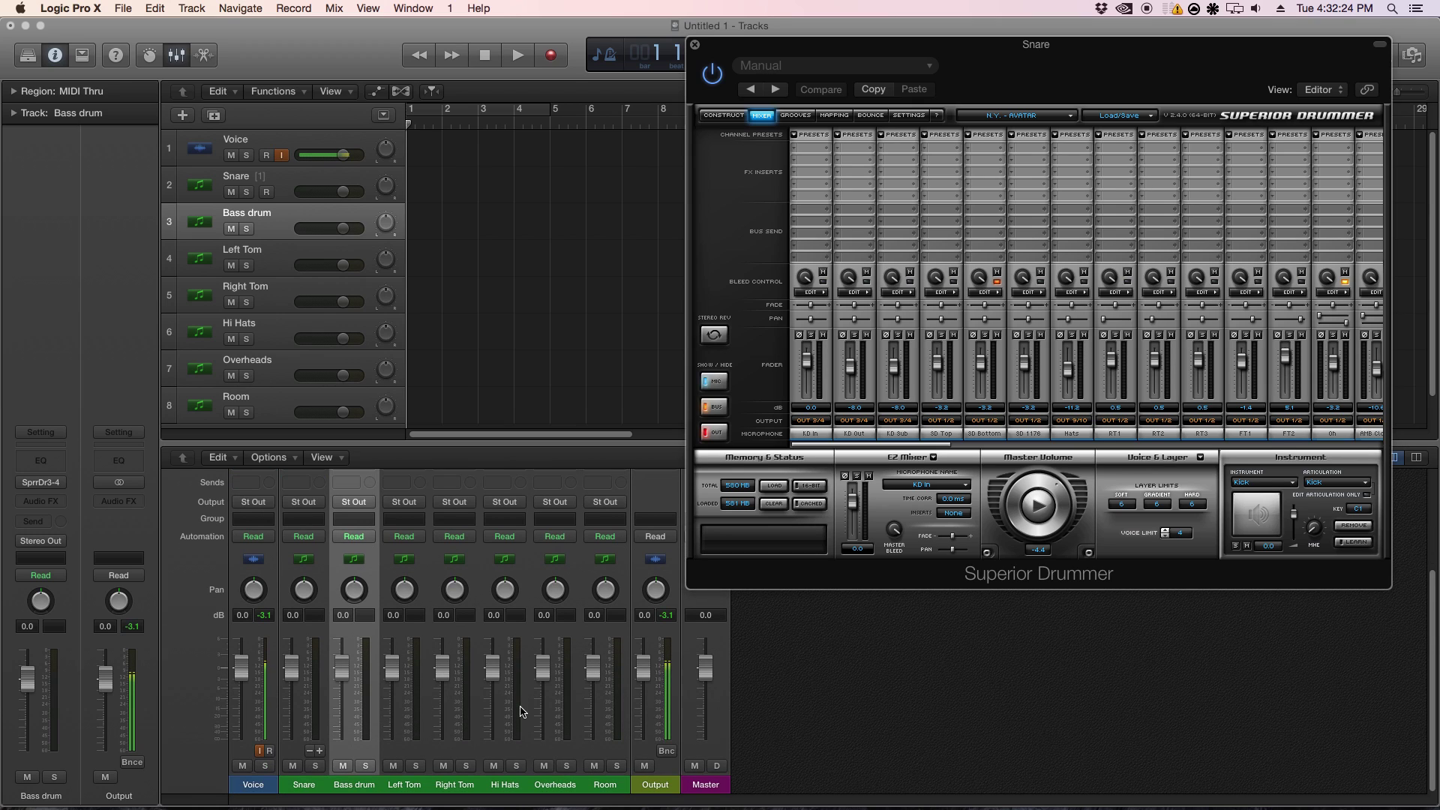
{"action": "left_click", "coordinate": [1117, 421]}
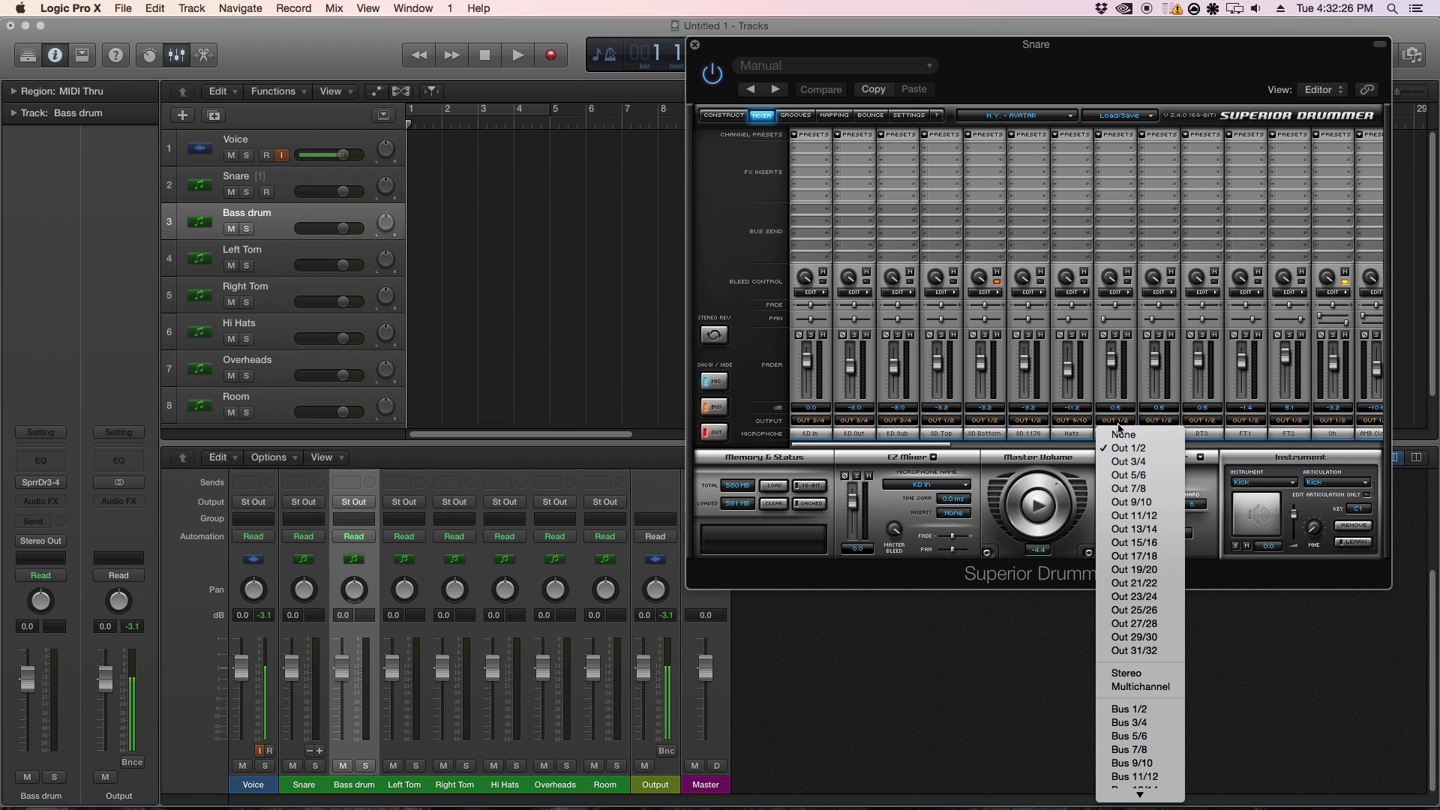
{"action": "left_click", "coordinate": [1129, 474]}
{"action": "scroll", "coordinate": [417, 563], "scroll_direction": "up", "scroll_amount": 3}
{"action": "left_click", "coordinate": [407, 552]}
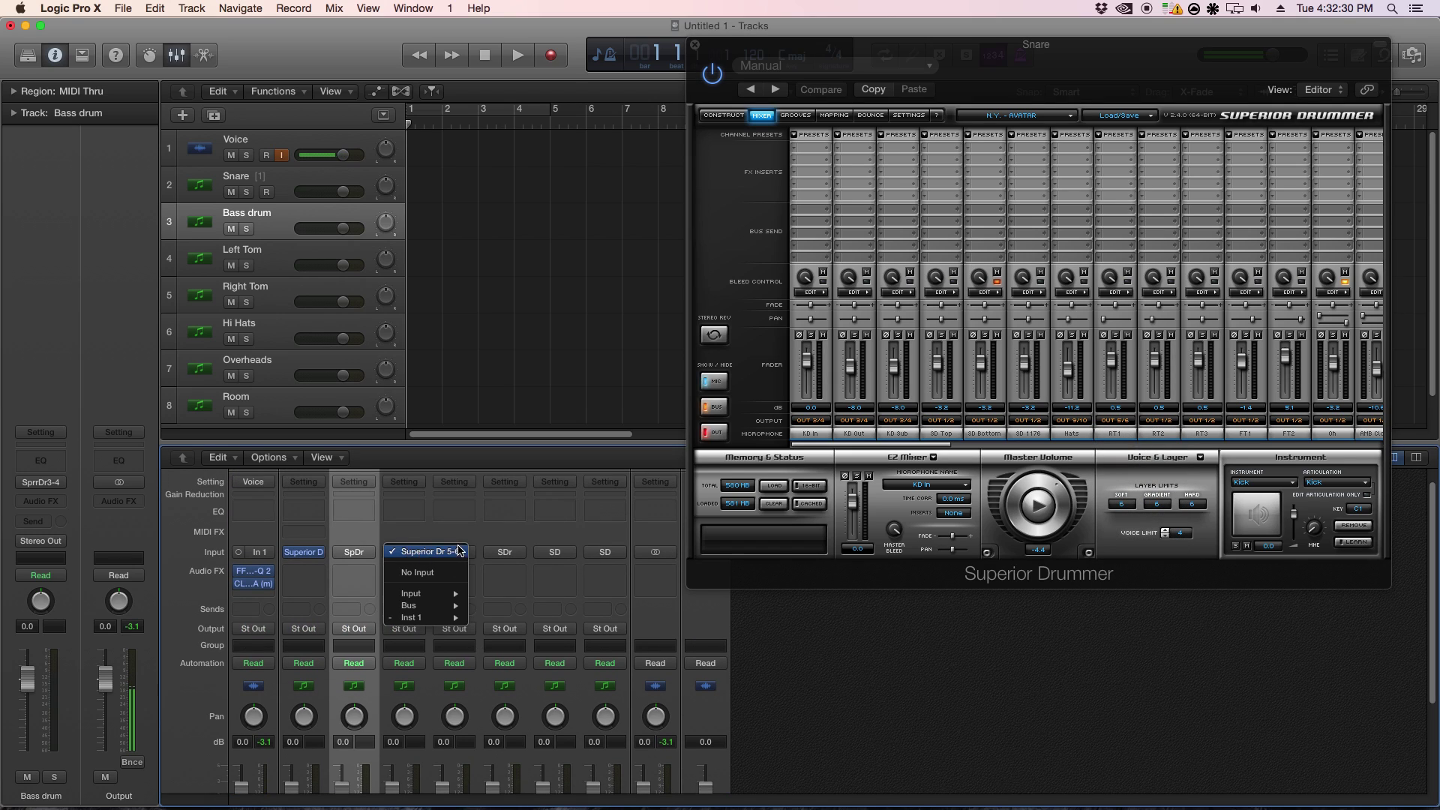
{"action": "left_click", "coordinate": [408, 553]}
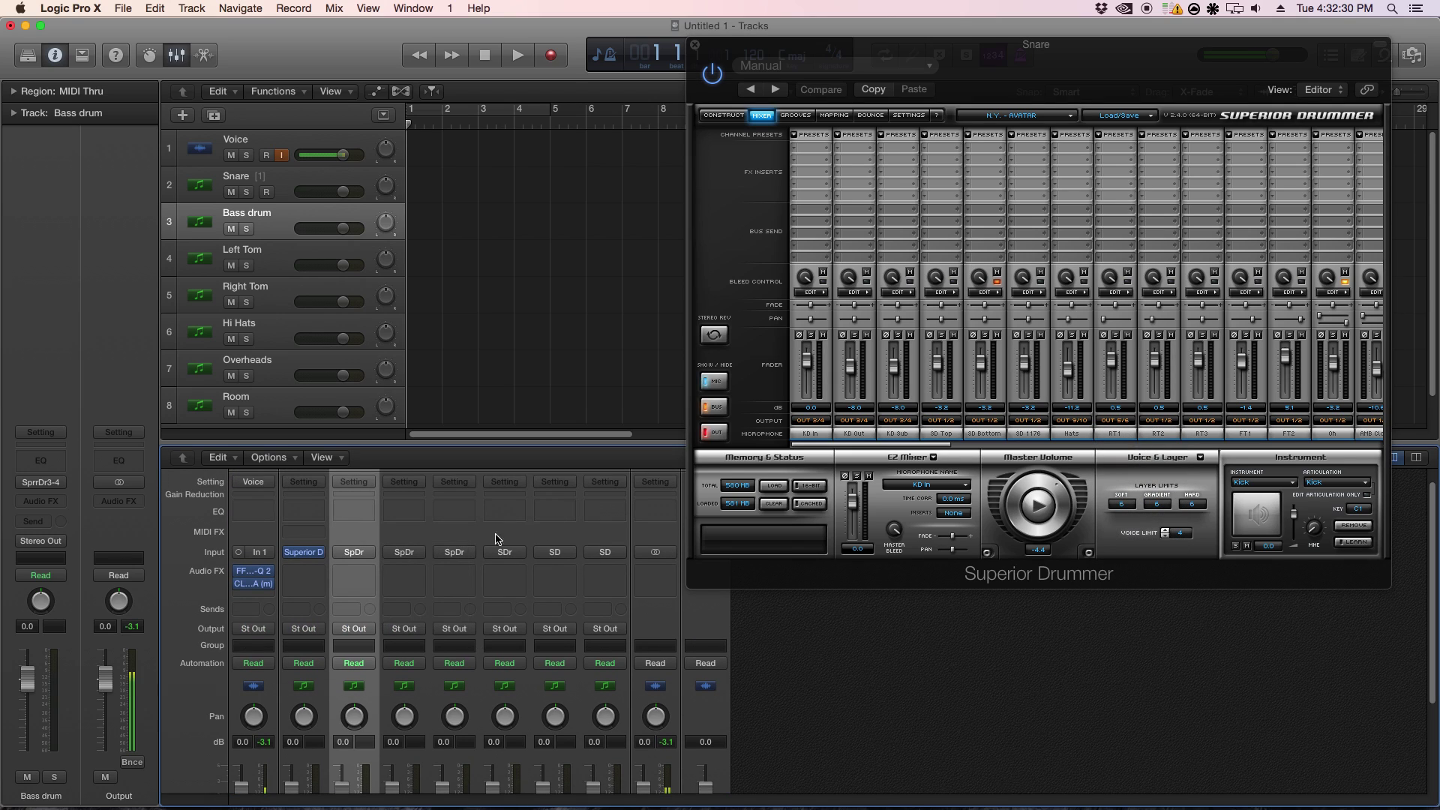
Send the FT2 channel to output 7/8.
{"action": "left_click", "coordinate": [1166, 427]}
{"action": "left_click", "coordinate": [1292, 425]}
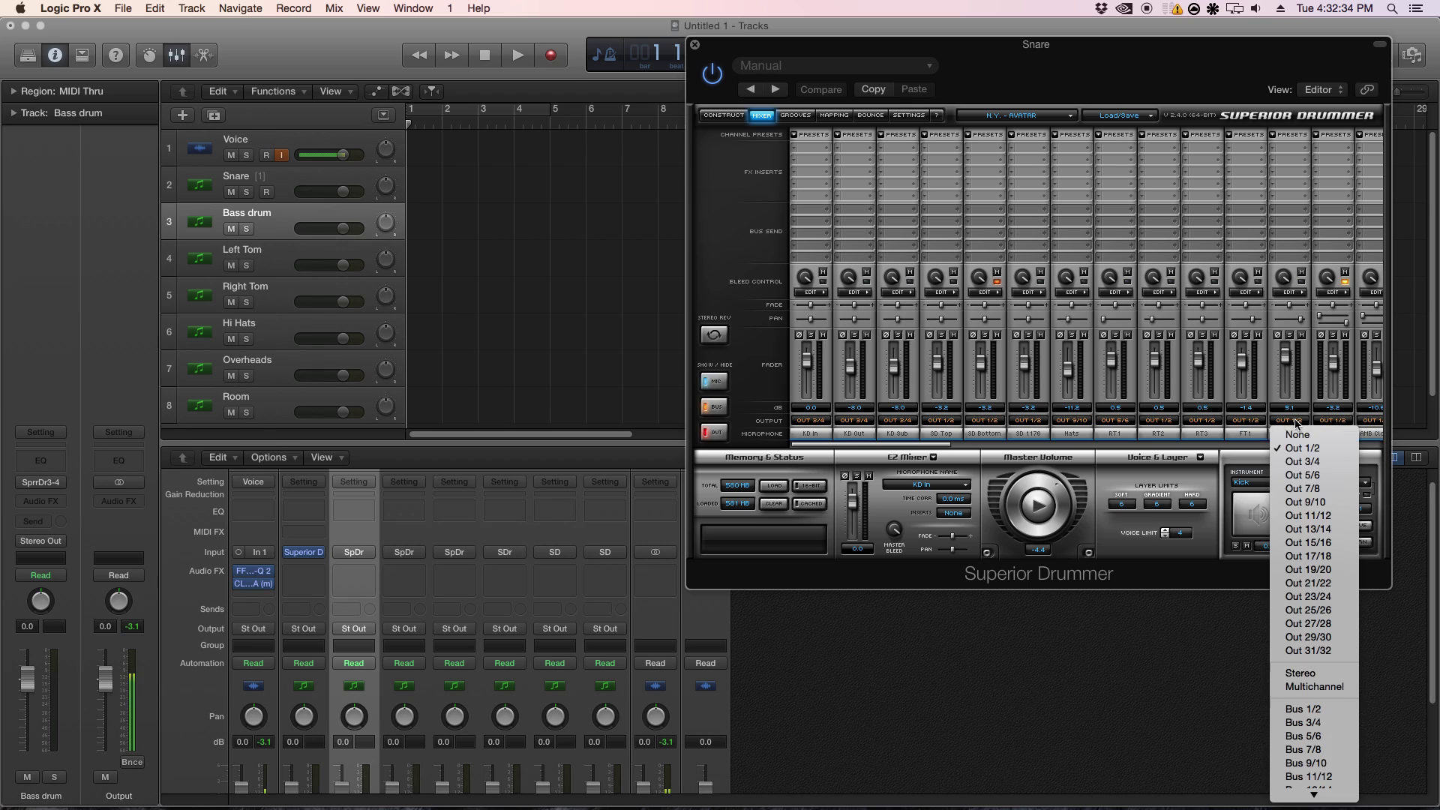
{"action": "left_click", "coordinate": [1325, 490]}
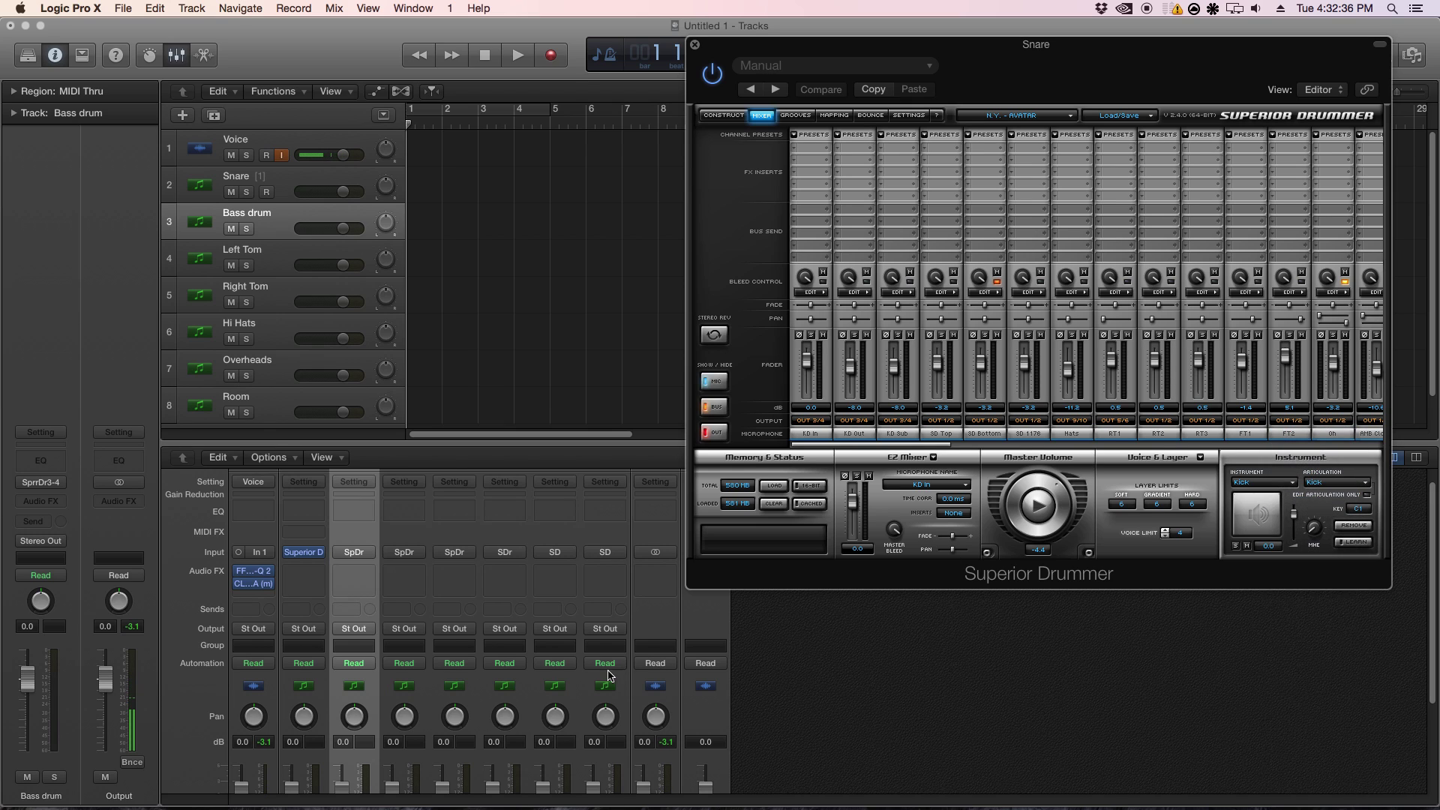
{"action": "scroll", "coordinate": [612, 676], "scroll_direction": "down", "scroll_amount": 5}
{"action": "scroll", "coordinate": [495, 761], "scroll_direction": "up", "scroll_amount": 5}
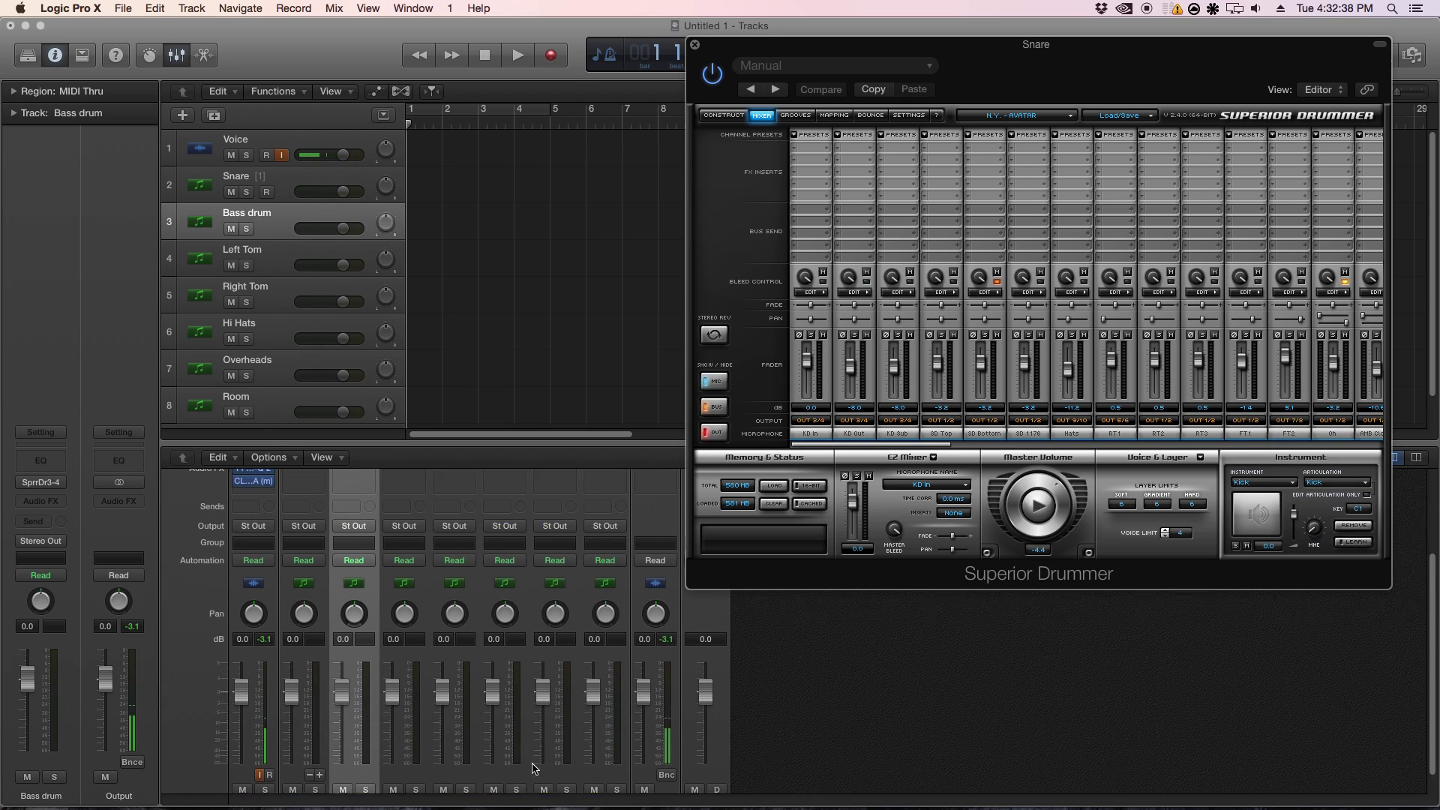
{"action": "left_click_drag", "start_coordinate": [937, 445], "coordinate": [994, 445]}
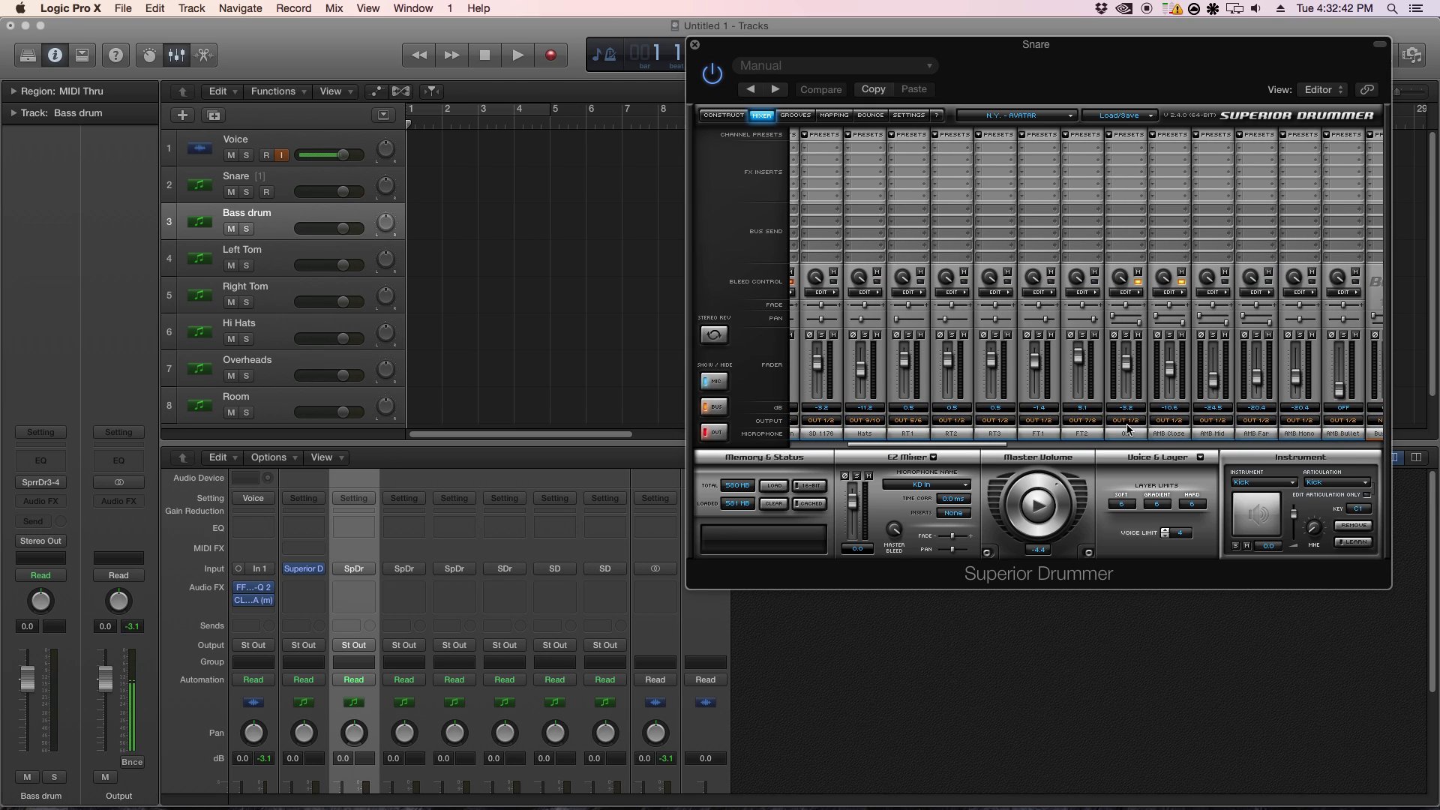
Set the Overheads track input to Superior D11-12 and send the Oh channel to output 11/12.
{"action": "scroll", "coordinate": [643, 697], "scroll_direction": "down", "scroll_amount": 5}
{"action": "scroll", "coordinate": [643, 705], "scroll_direction": "down", "scroll_amount": 1}
{"action": "scroll", "coordinate": [643, 698], "scroll_direction": "up", "scroll_amount": 5}
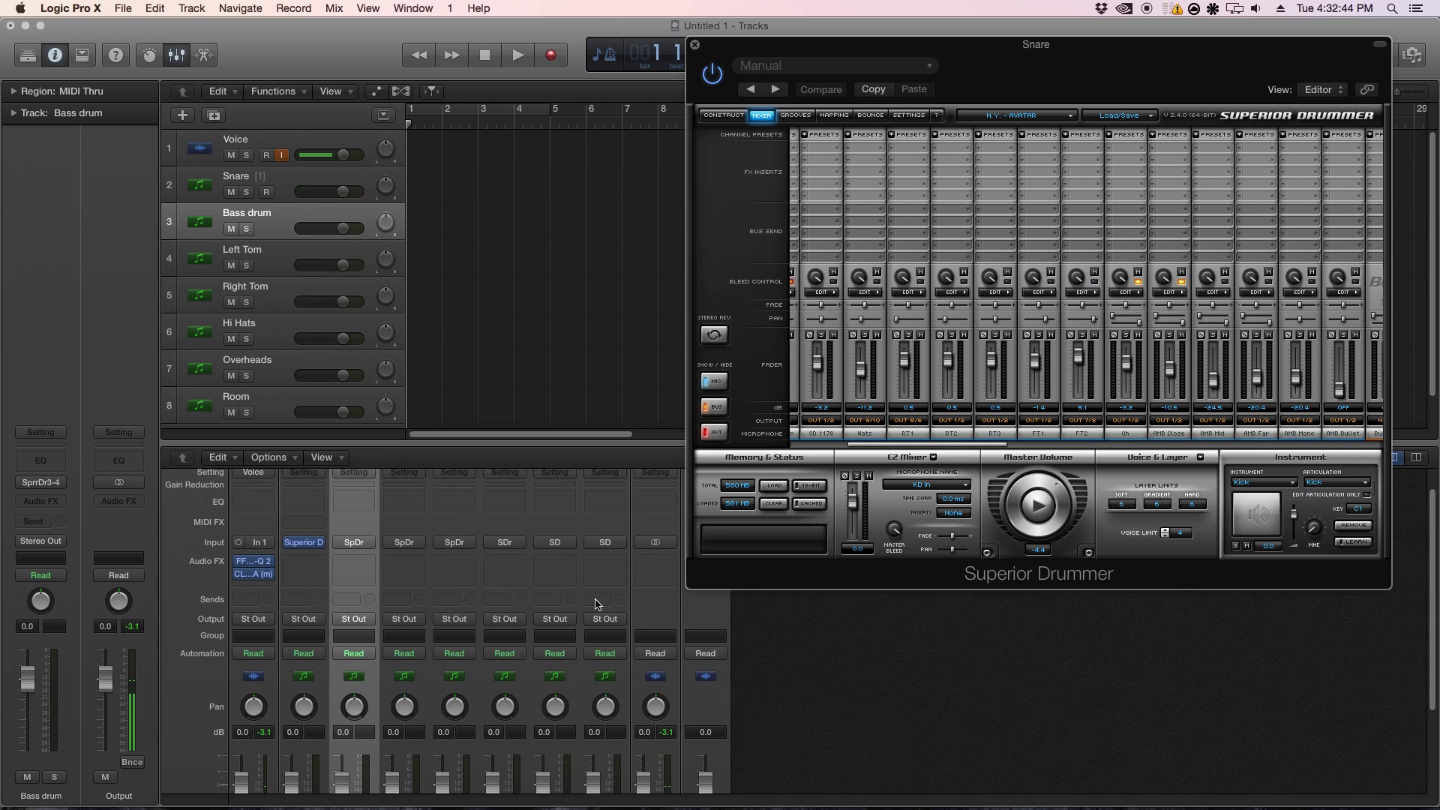
{"action": "left_click", "coordinate": [561, 568]}
{"action": "left_click", "coordinate": [572, 568]}
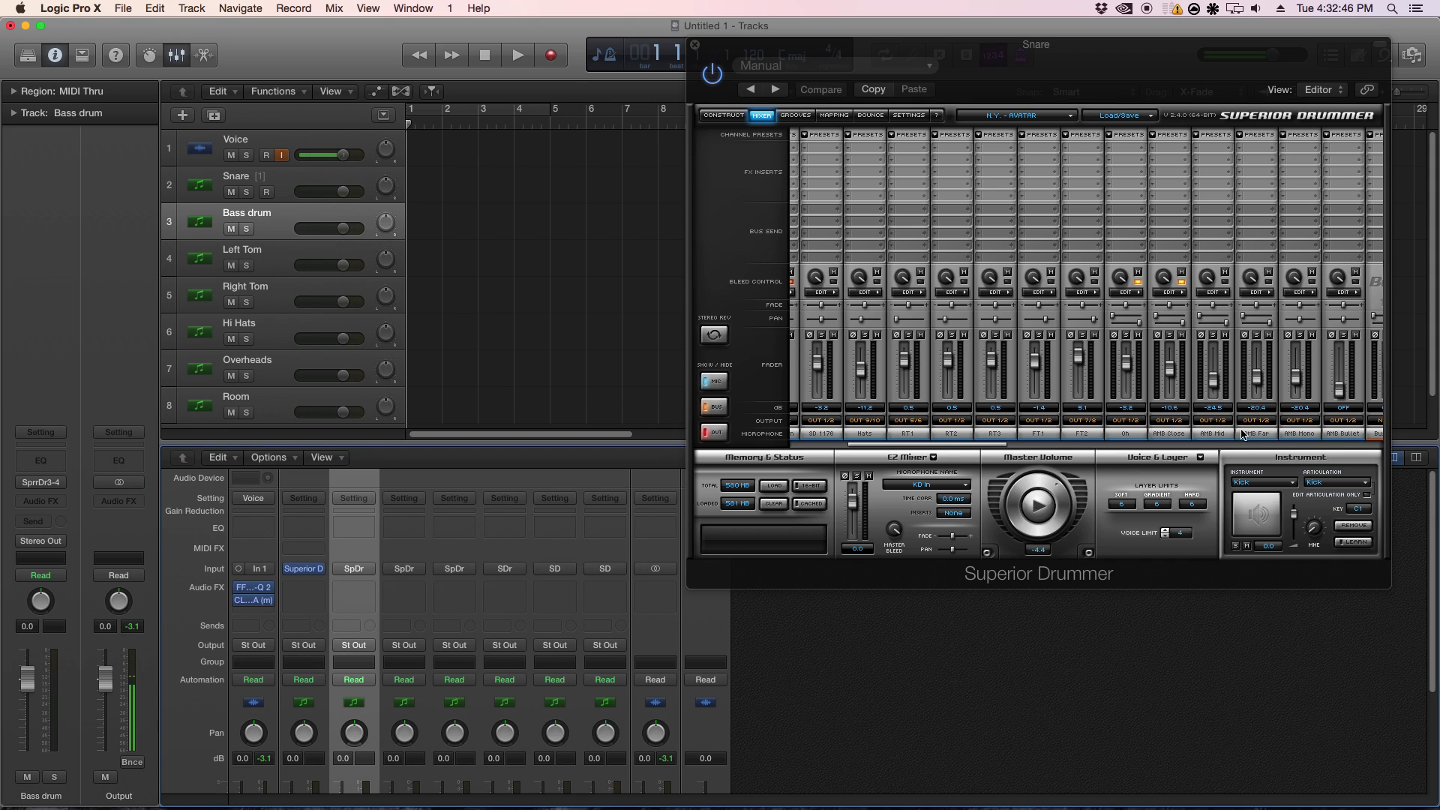
{"action": "left_click", "coordinate": [1122, 421]}
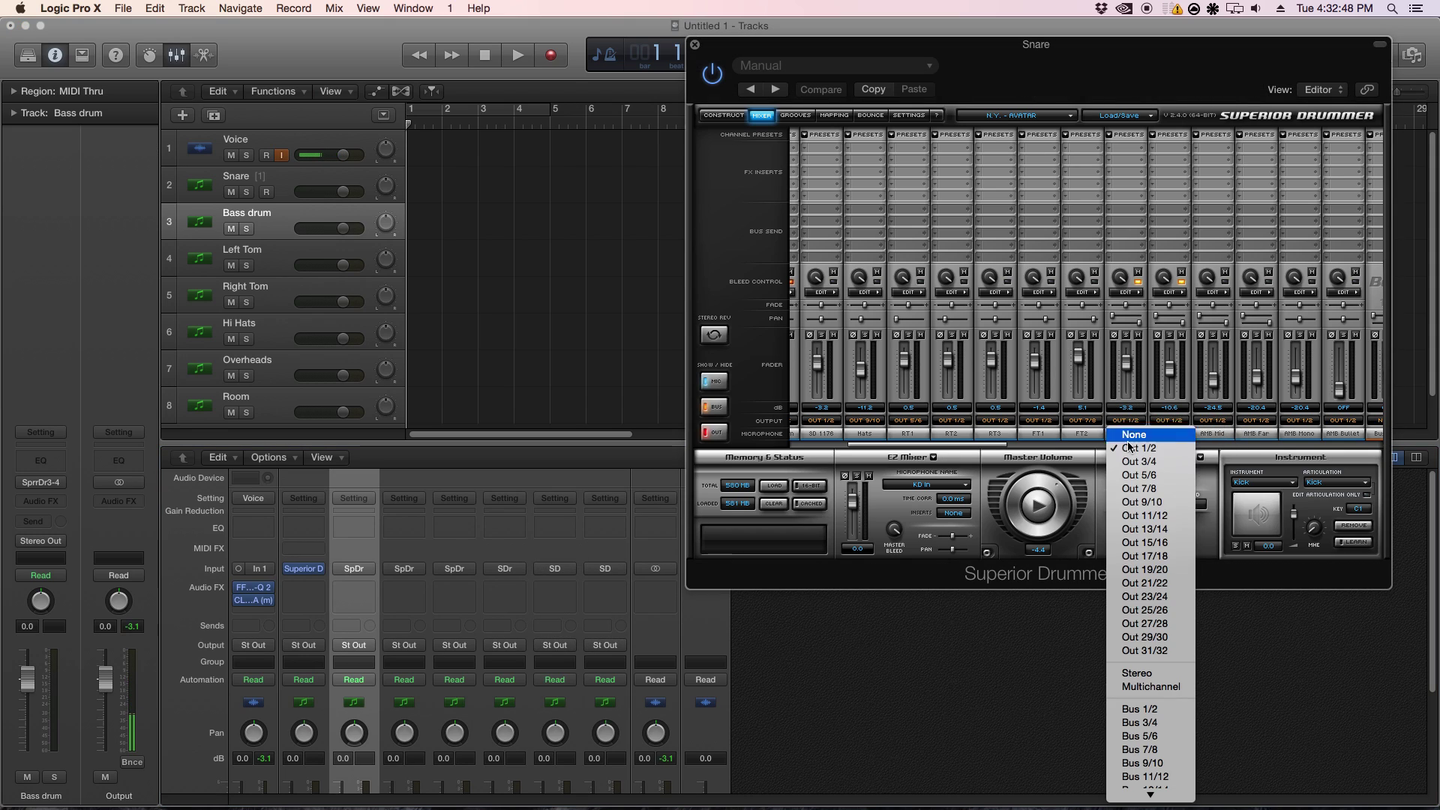
{"action": "left_click", "coordinate": [1151, 517]}
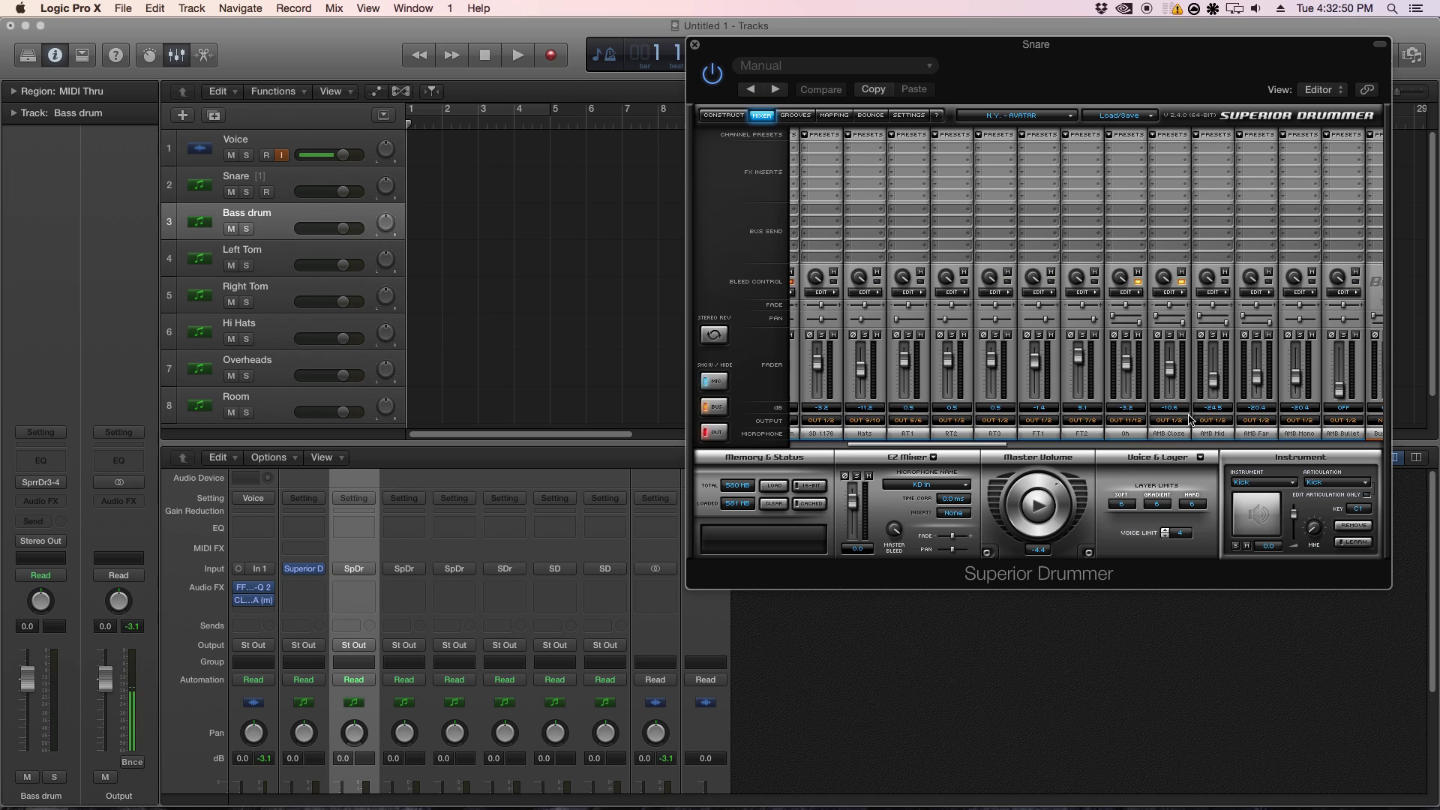
Send AMB Close to output 13/14 and confirm the Room track's input from 13-14.
{"action": "scroll", "coordinate": [1193, 420], "scroll_direction": "left", "scroll_amount": 1}
{"action": "left_click", "coordinate": [1203, 421]}
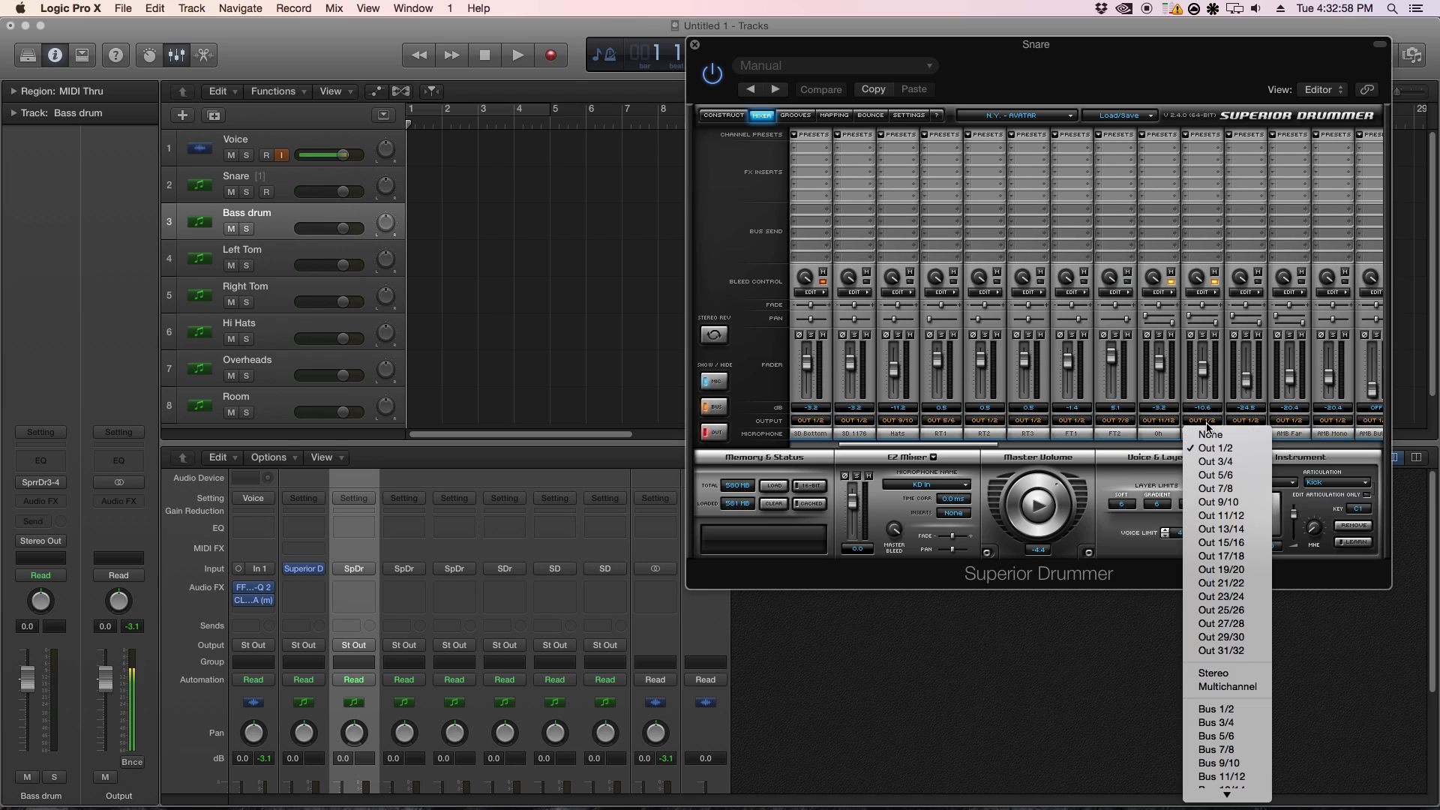
{"action": "left_click", "coordinate": [1239, 529]}
{"action": "left_click", "coordinate": [609, 570]}
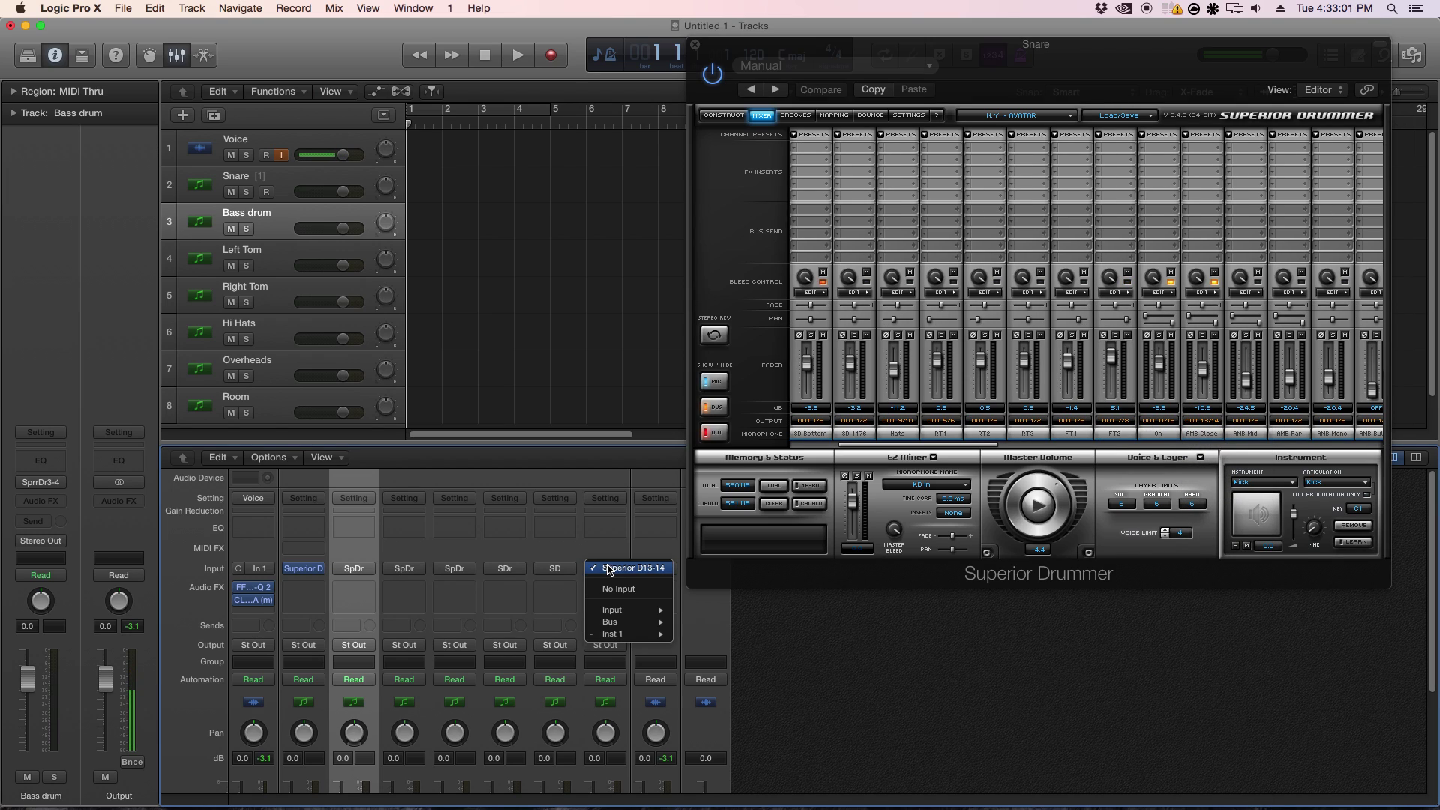
{"action": "left_click", "coordinate": [609, 570]}
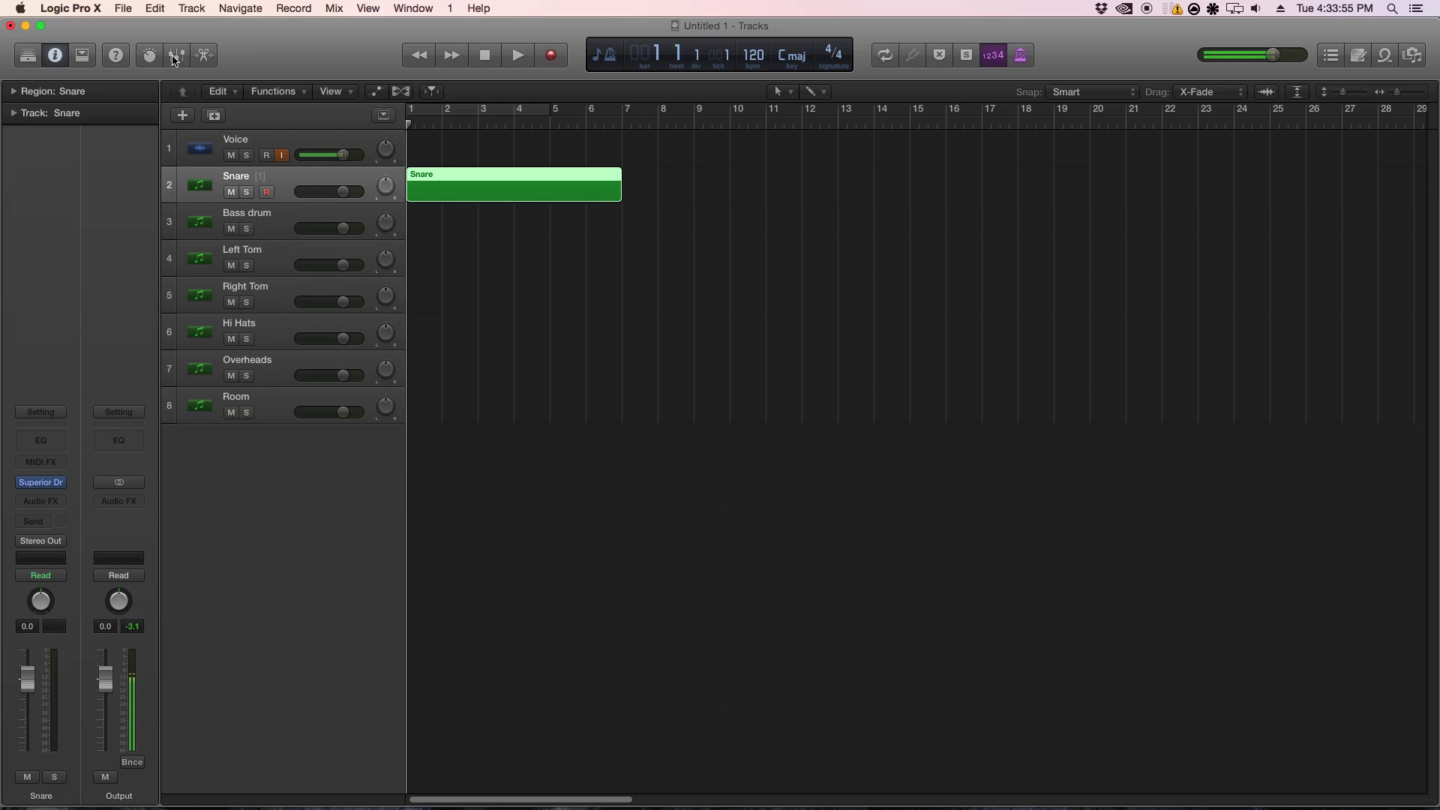
Open the Snare region in the Piano Roll and add kick notes near C1 and a first snare hit.
{"action": "left_click", "coordinate": [176, 56]}
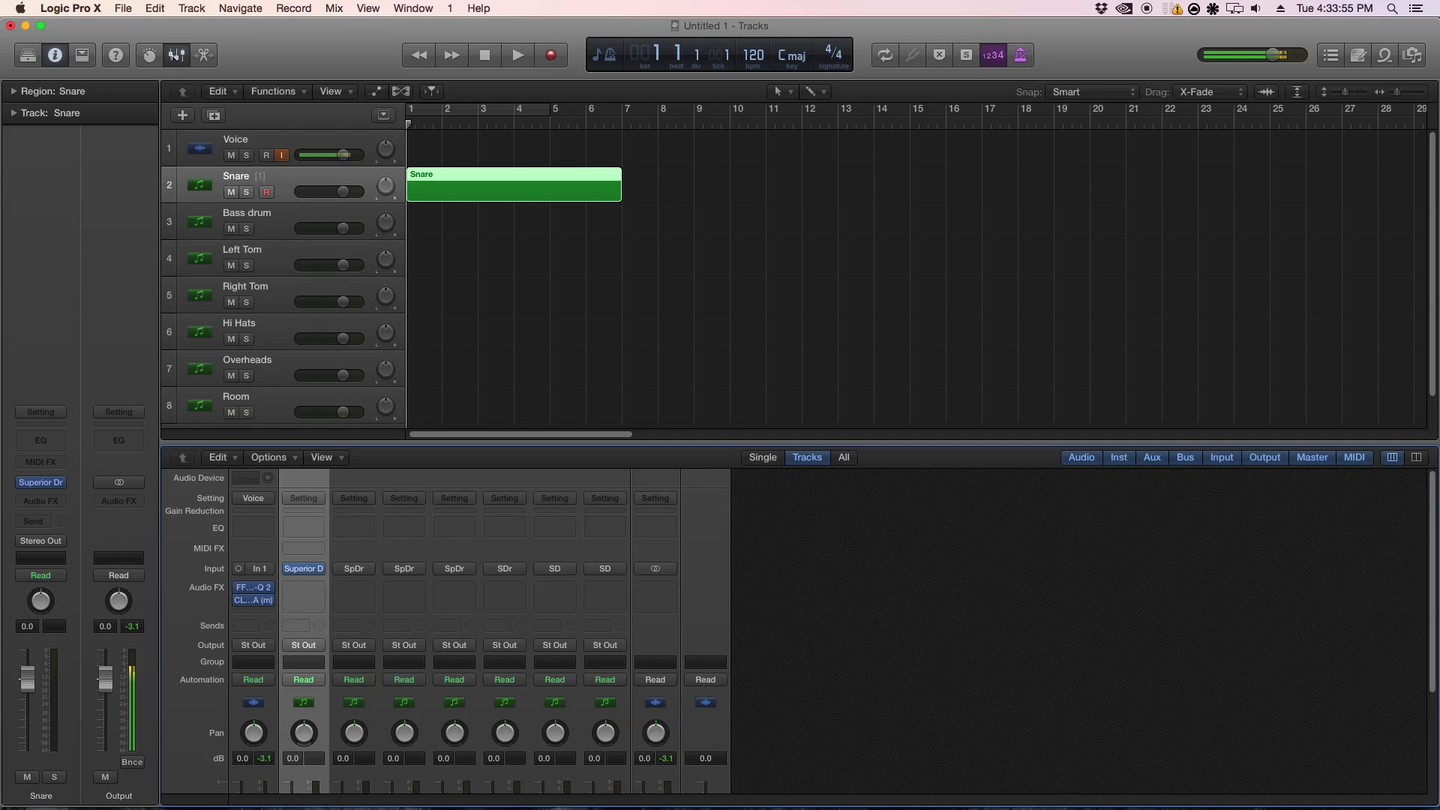
{"action": "left_click", "coordinate": [177, 56]}
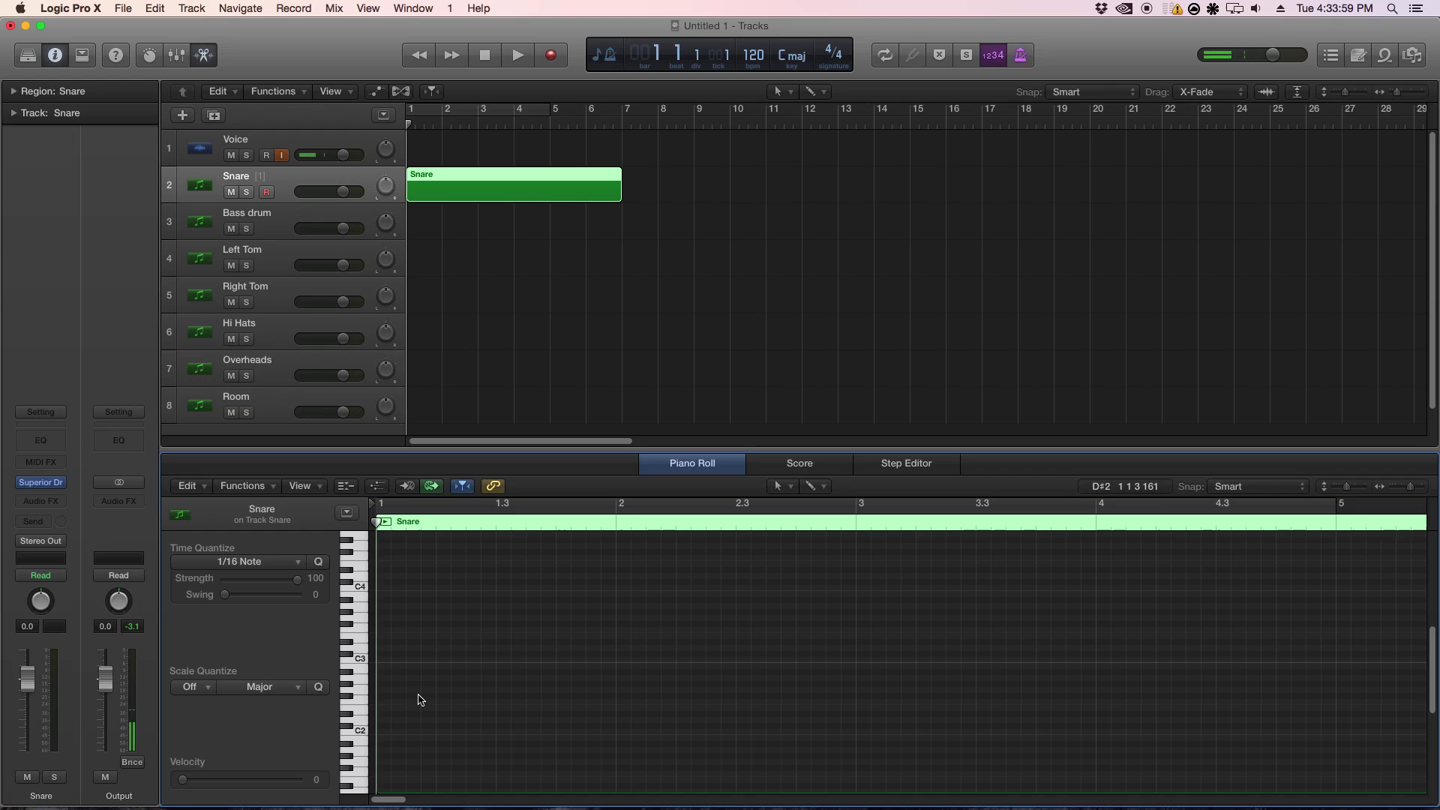
{"action": "left_click", "coordinate": [385, 673]}
{"action": "left_click", "coordinate": [443, 661]}
{"action": "left_click", "coordinate": [503, 673]}
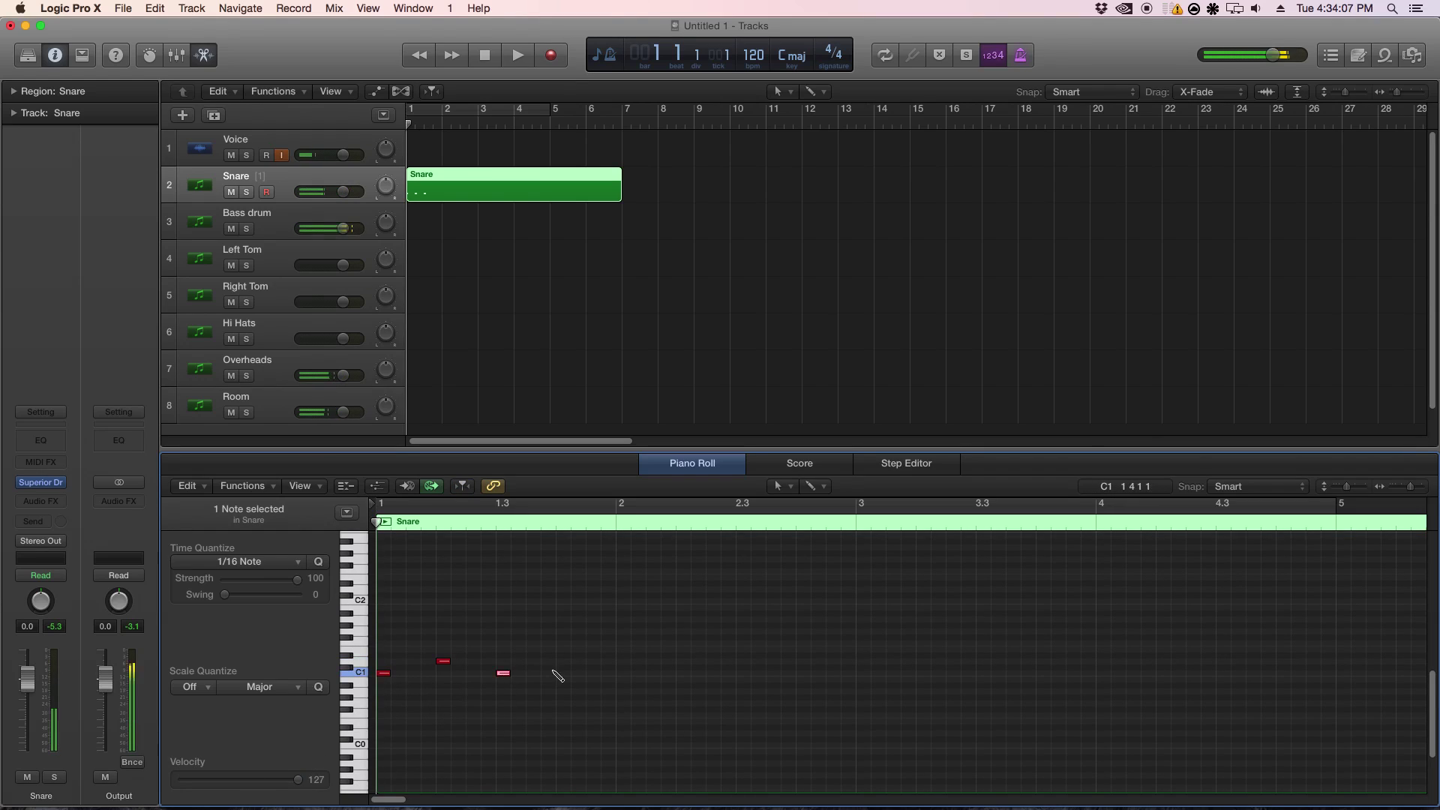
{"action": "left_click", "coordinate": [564, 661]}
Add snare notes on the beats of the pattern.
{"action": "scroll", "coordinate": [450, 600], "scroll_direction": "up", "scroll_amount": 2}
{"action": "left_click", "coordinate": [384, 627]}
{"action": "left_click", "coordinate": [384, 579]}
{"action": "left_click", "coordinate": [444, 561]}
{"action": "left_click", "coordinate": [504, 561]}
{"action": "left_click", "coordinate": [864, 561]}
{"action": "left_click", "coordinate": [473, 124]}
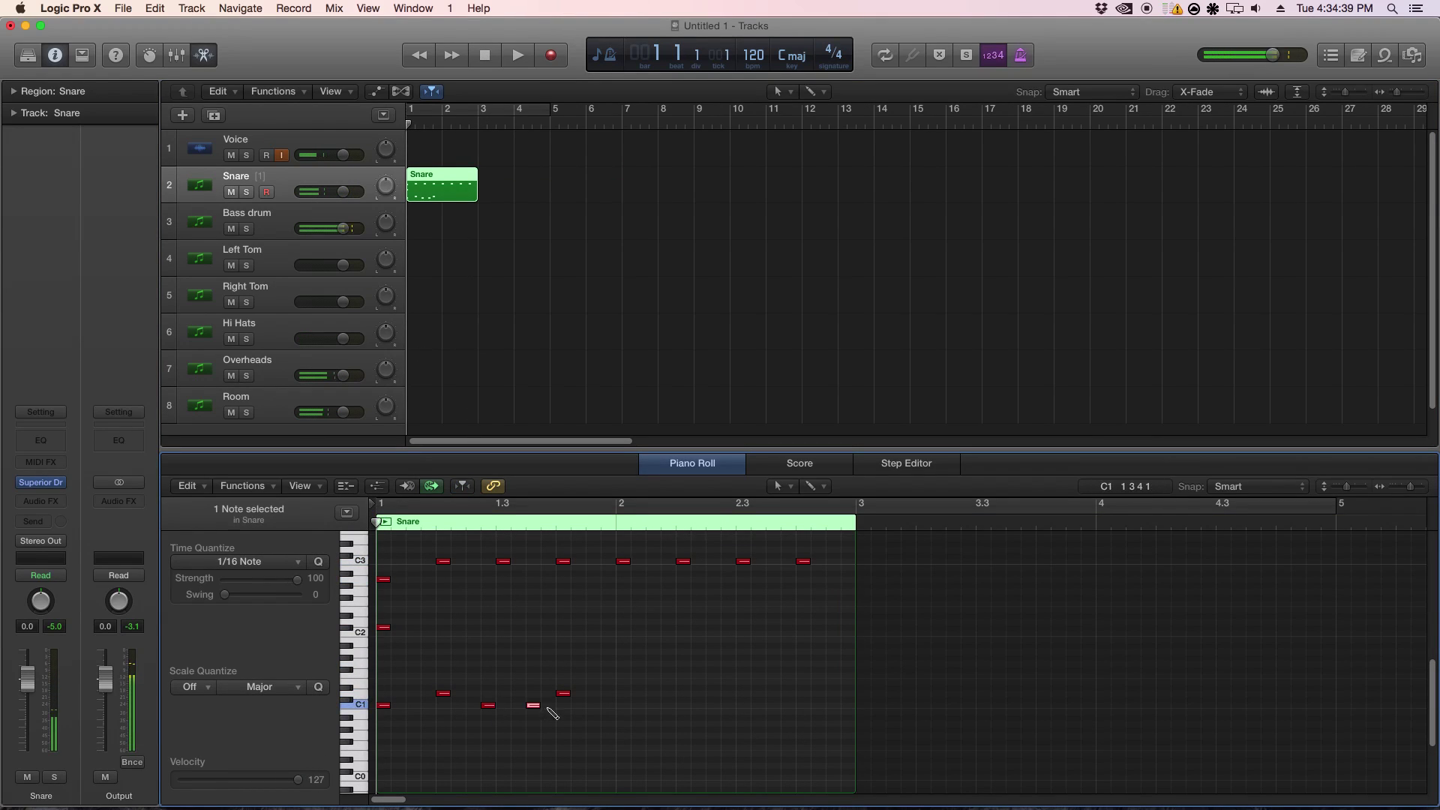
Add C1 and D1 drum hits across bar 2 and place two new notes around C2.
{"action": "left_click", "coordinate": [624, 705]}
{"action": "left_click", "coordinate": [653, 705]}
{"action": "left_click", "coordinate": [669, 705]}
{"action": "left_click", "coordinate": [684, 693]}
{"action": "left_click", "coordinate": [729, 705]}
{"action": "left_click", "coordinate": [773, 705]}
{"action": "left_click", "coordinate": [803, 693]}
{"action": "left_click", "coordinate": [592, 640]}
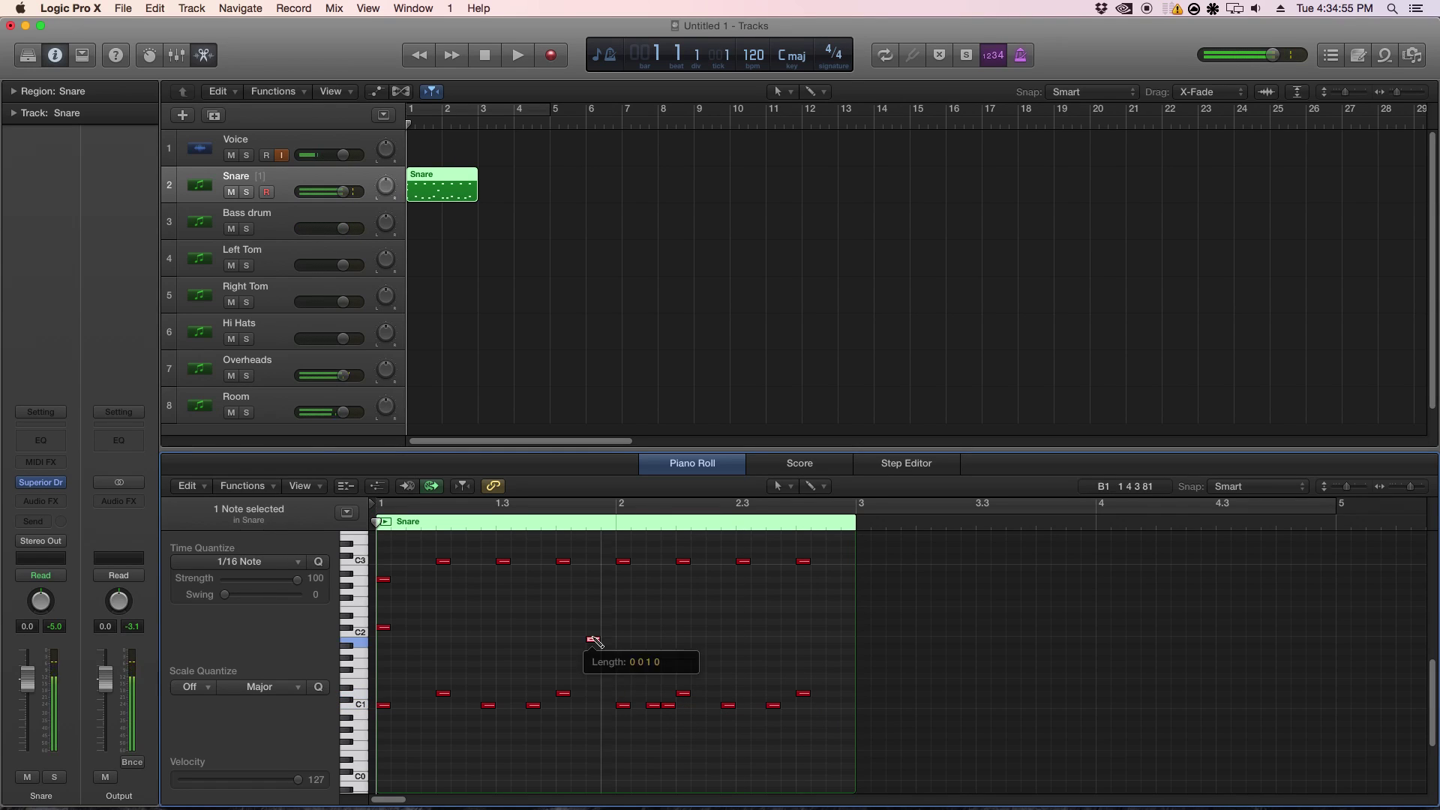
{"action": "left_click", "coordinate": [608, 639]}
Set the new notes to C2, add D1 notes near bar 3, and cycle bars 1 to 3.
{"action": "key", "text": "space"}
{"action": "key", "text": "space"}
{"action": "mouse_move", "coordinate": [594, 639]}
{"action": "left_mouse_down"}
{"action": "mouse_move", "coordinate": [595, 652]}
{"action": "mouse_move", "coordinate": [595, 635]}
{"action": "left_mouse_up"}
{"action": "left_click", "coordinate": [684, 693]}
{"action": "left_click", "coordinate": [833, 675]}
{"action": "left_click", "coordinate": [848, 675]}
{"action": "left_click", "coordinate": [489, 705]}
{"action": "key", "text": "space"}
{"action": "key", "text": "space"}
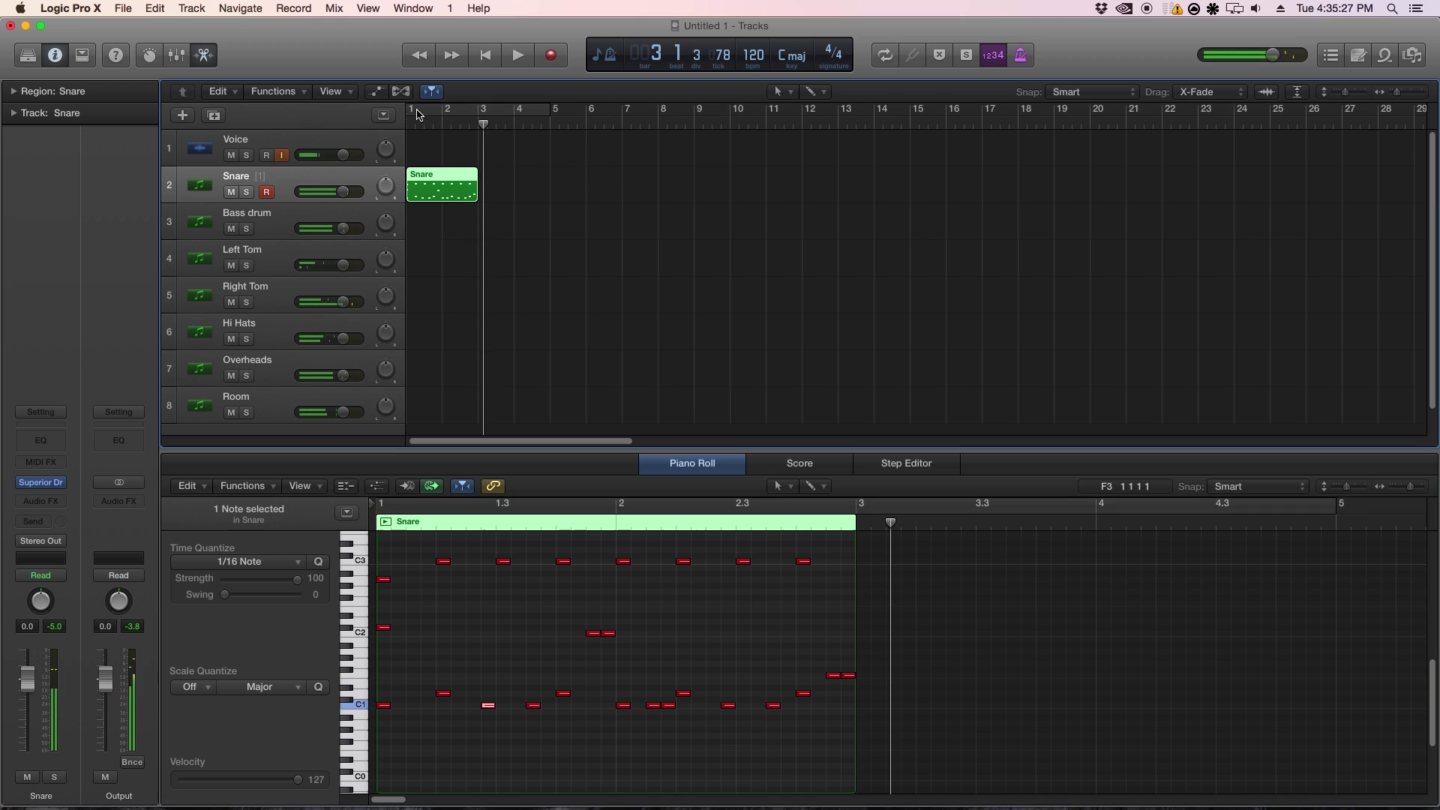
{"action": "left_click_drag", "start_coordinate": [418, 114], "coordinate": [477, 114]}
{"action": "key", "text": "space"}
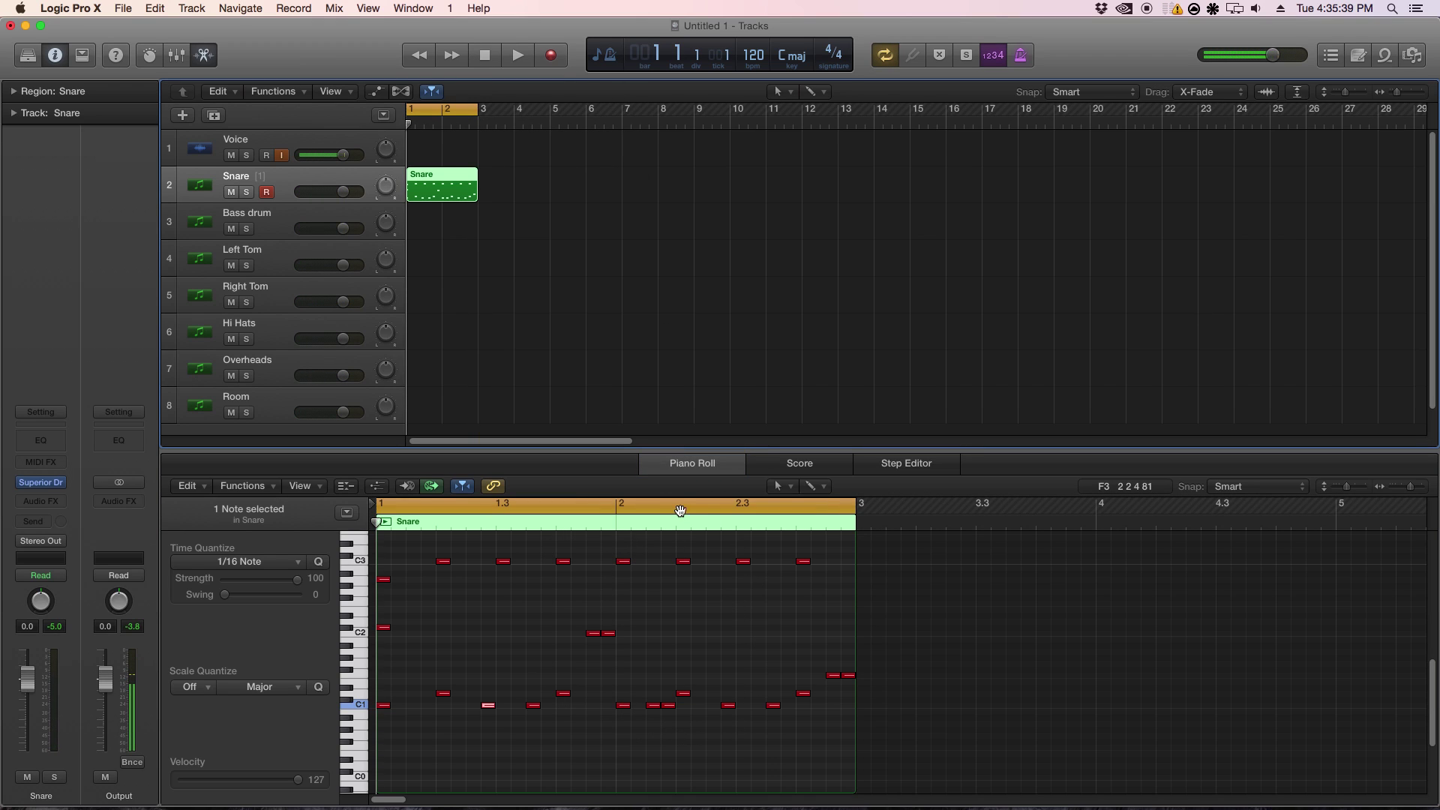
Turn off input monitoring on the Voice track.
{"action": "scroll", "coordinate": [590, 445], "scroll_direction": "left", "scroll_amount": 1}
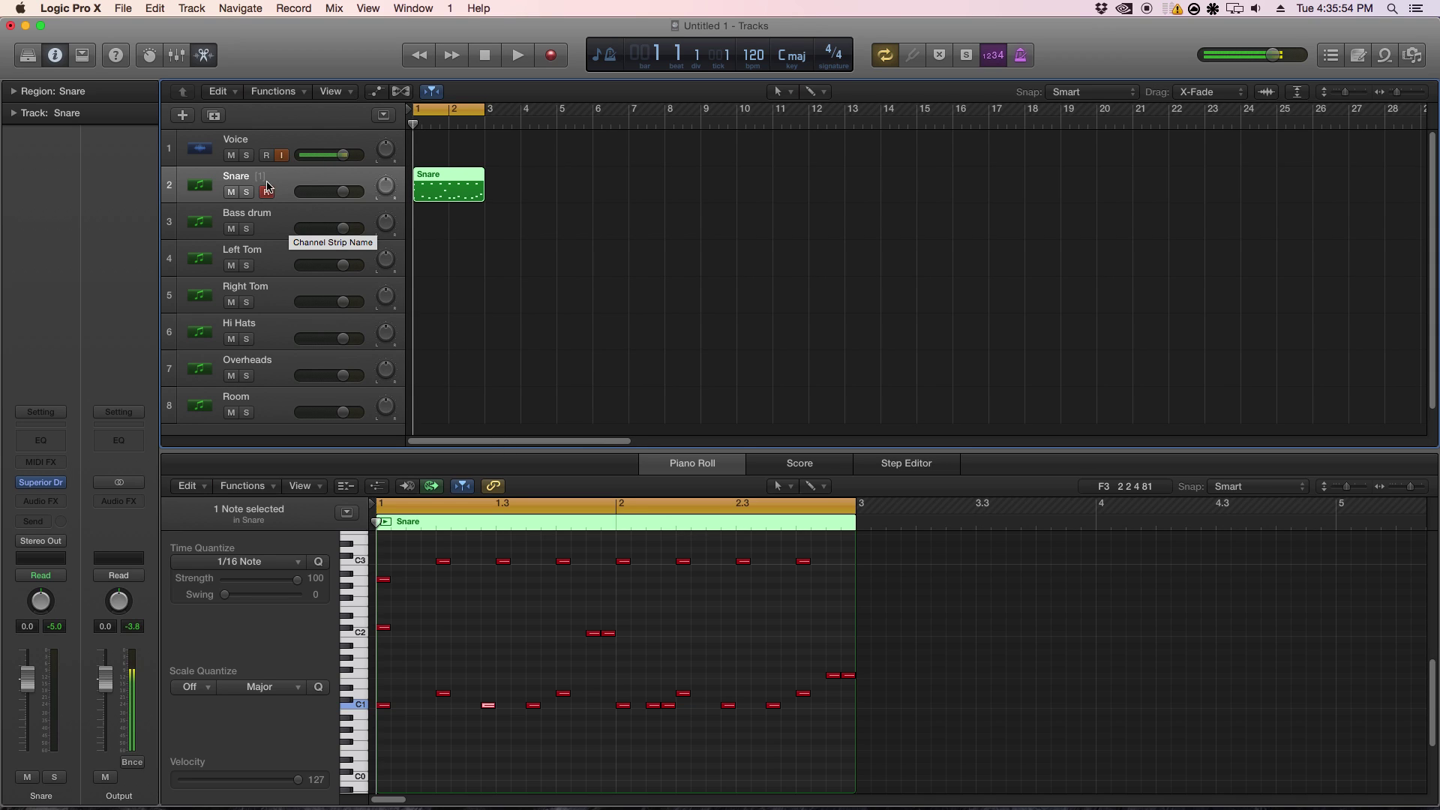
{"action": "left_click", "coordinate": [289, 225]}
{"action": "left_click", "coordinate": [280, 331]}
{"action": "left_click", "coordinate": [270, 284]}
{"action": "left_click", "coordinate": [274, 226]}
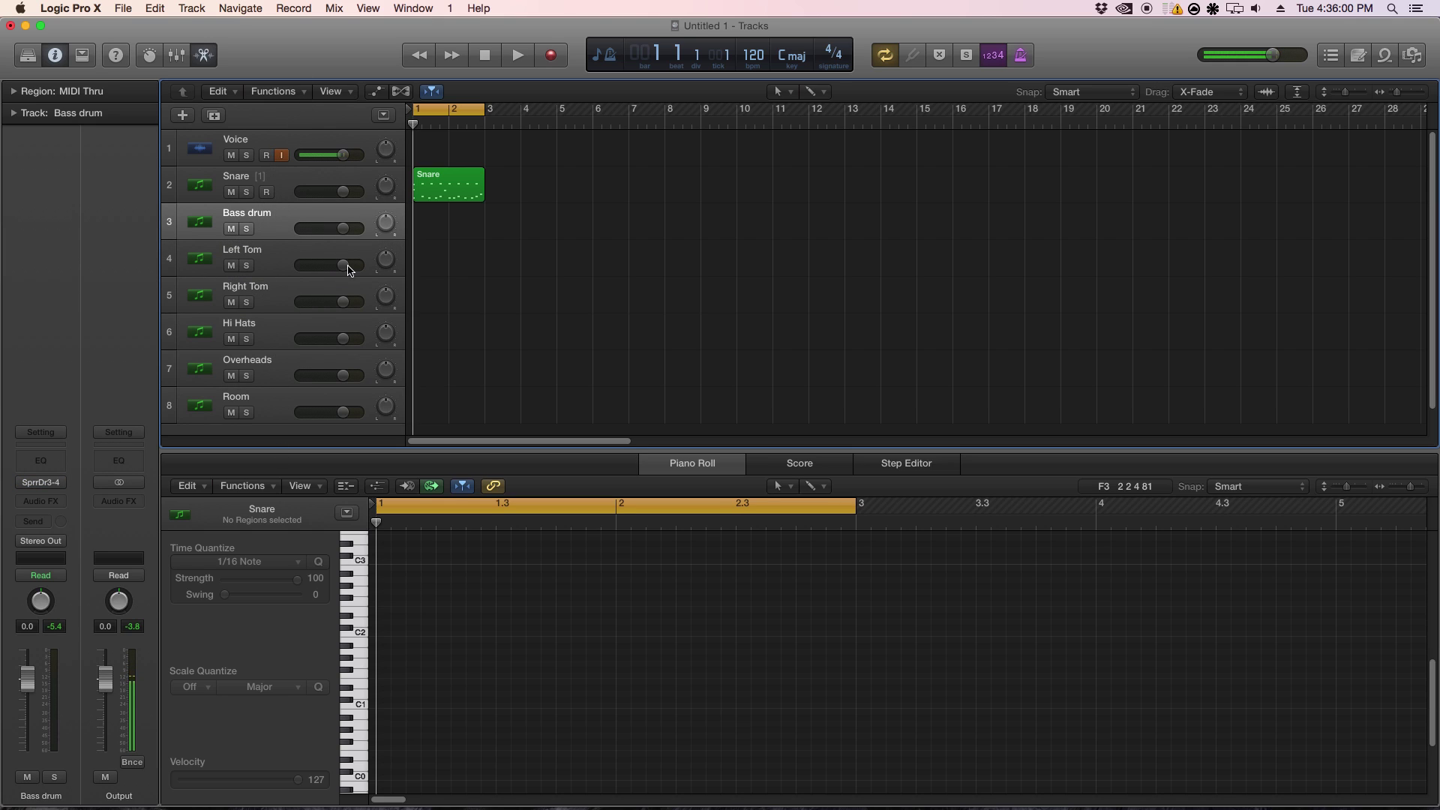
{"action": "left_click", "coordinate": [283, 155]}
Play the looped drum pattern while viewing the Snare region's notes, then stop and select the Snare track.
{"action": "key", "text": "space"}
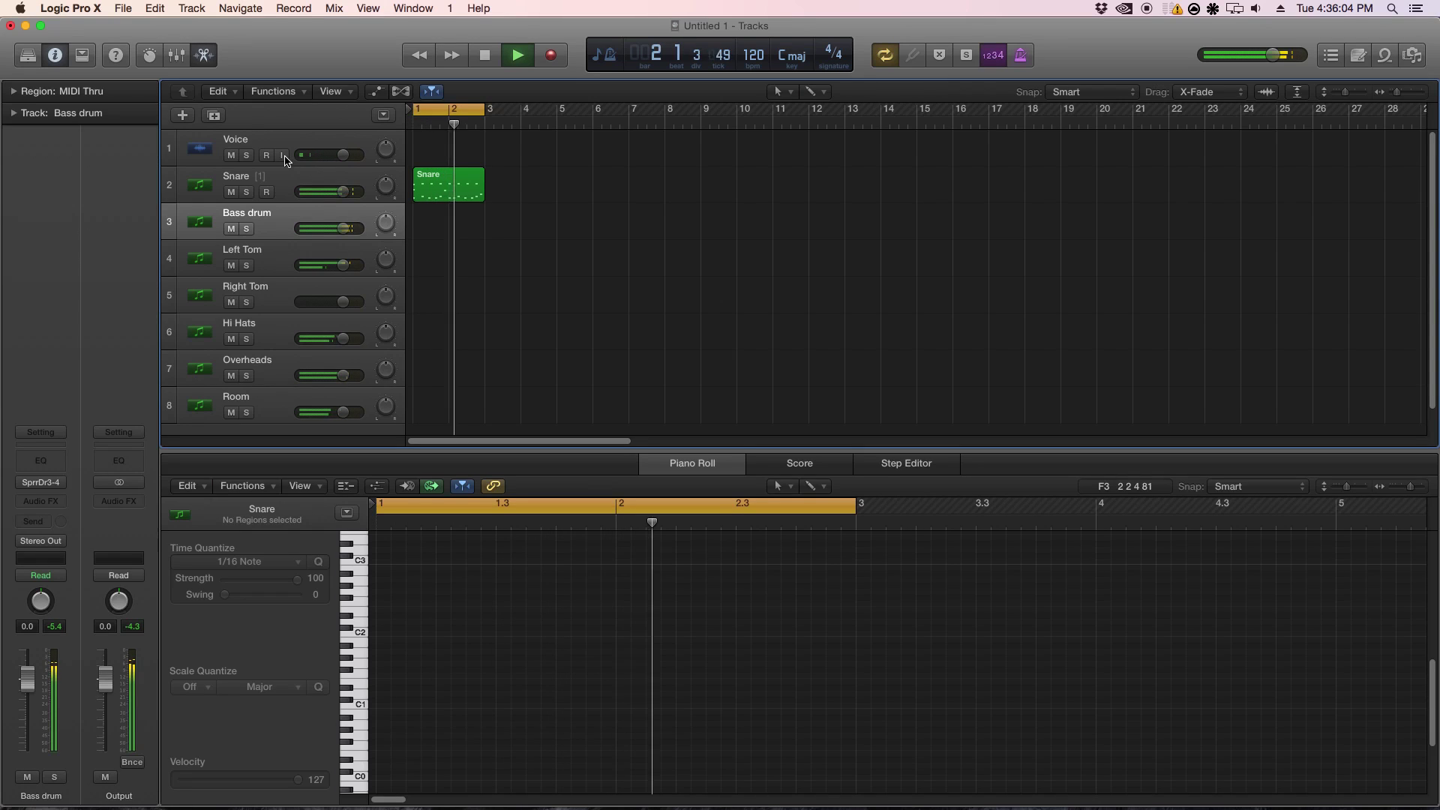
{"action": "left_click", "coordinate": [457, 193]}
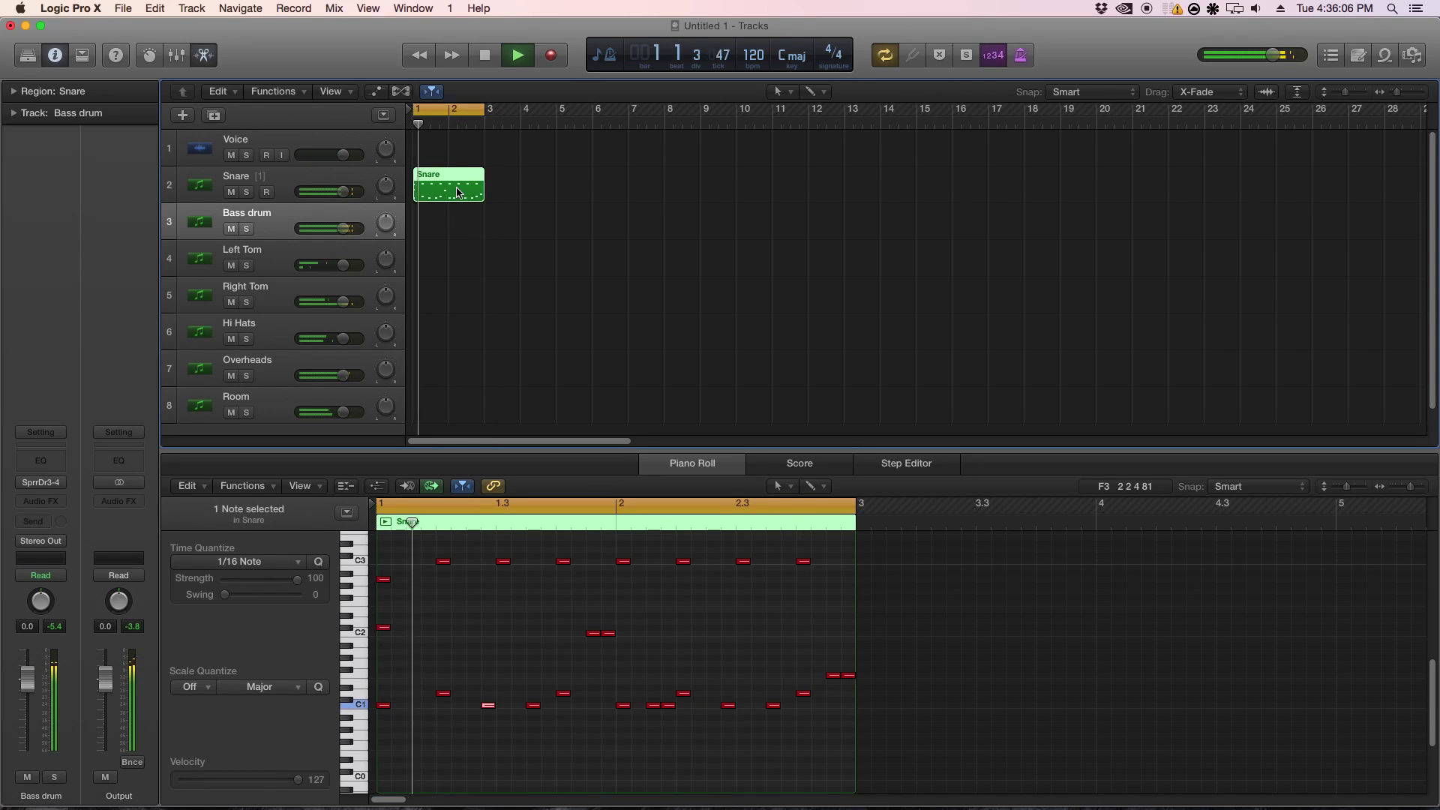
{"action": "left_click", "coordinate": [505, 637]}
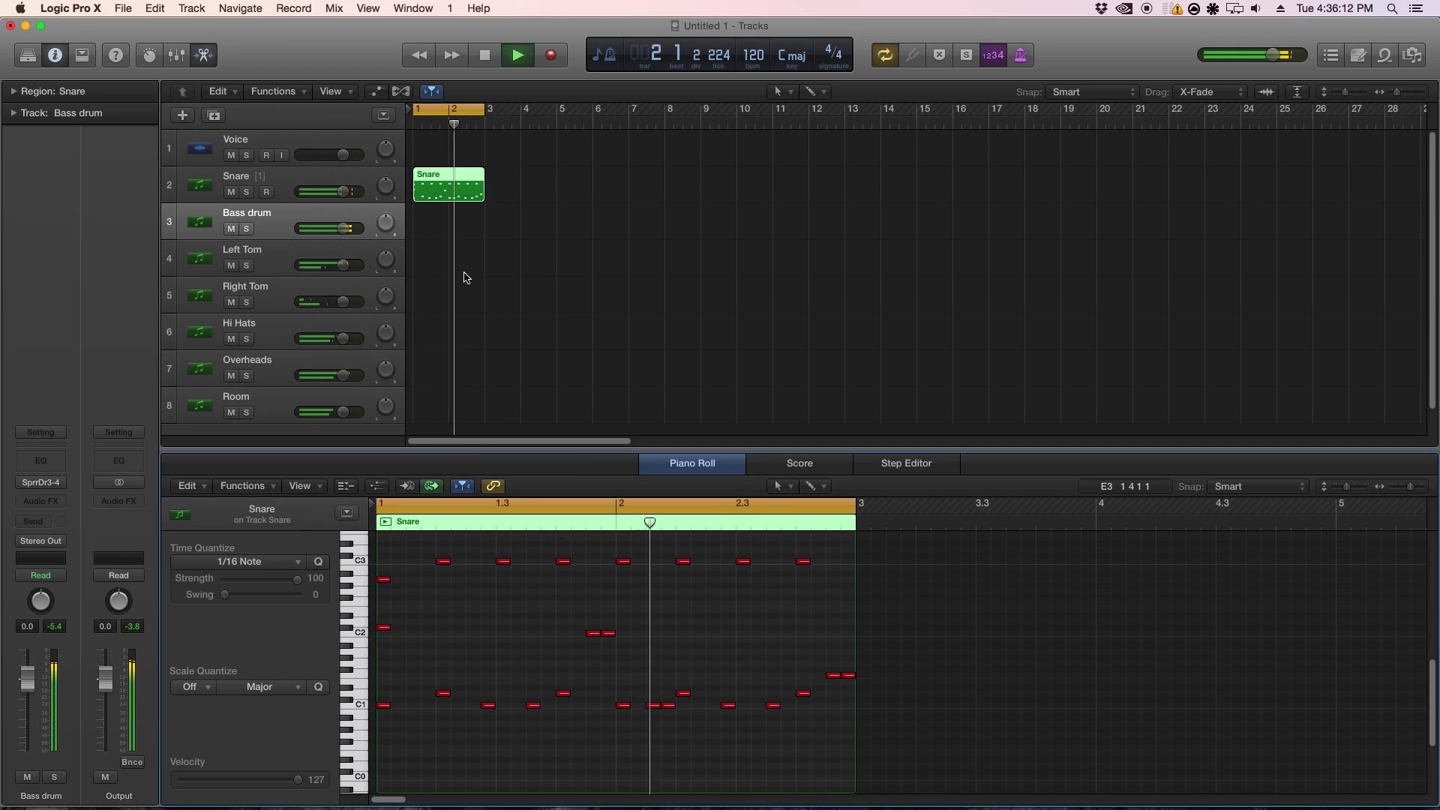
{"action": "key", "text": "space"}
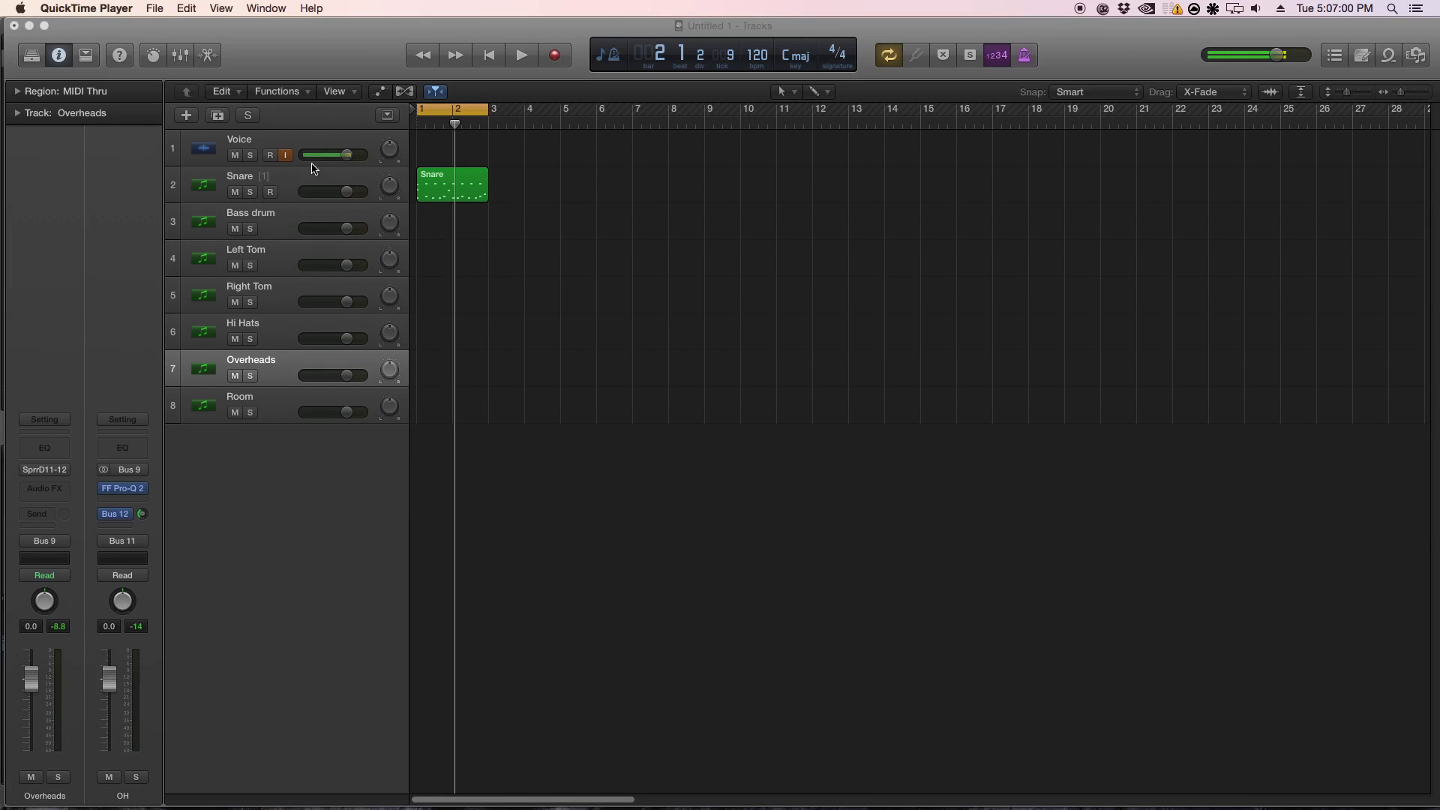
{"action": "left_click", "coordinate": [313, 168]}
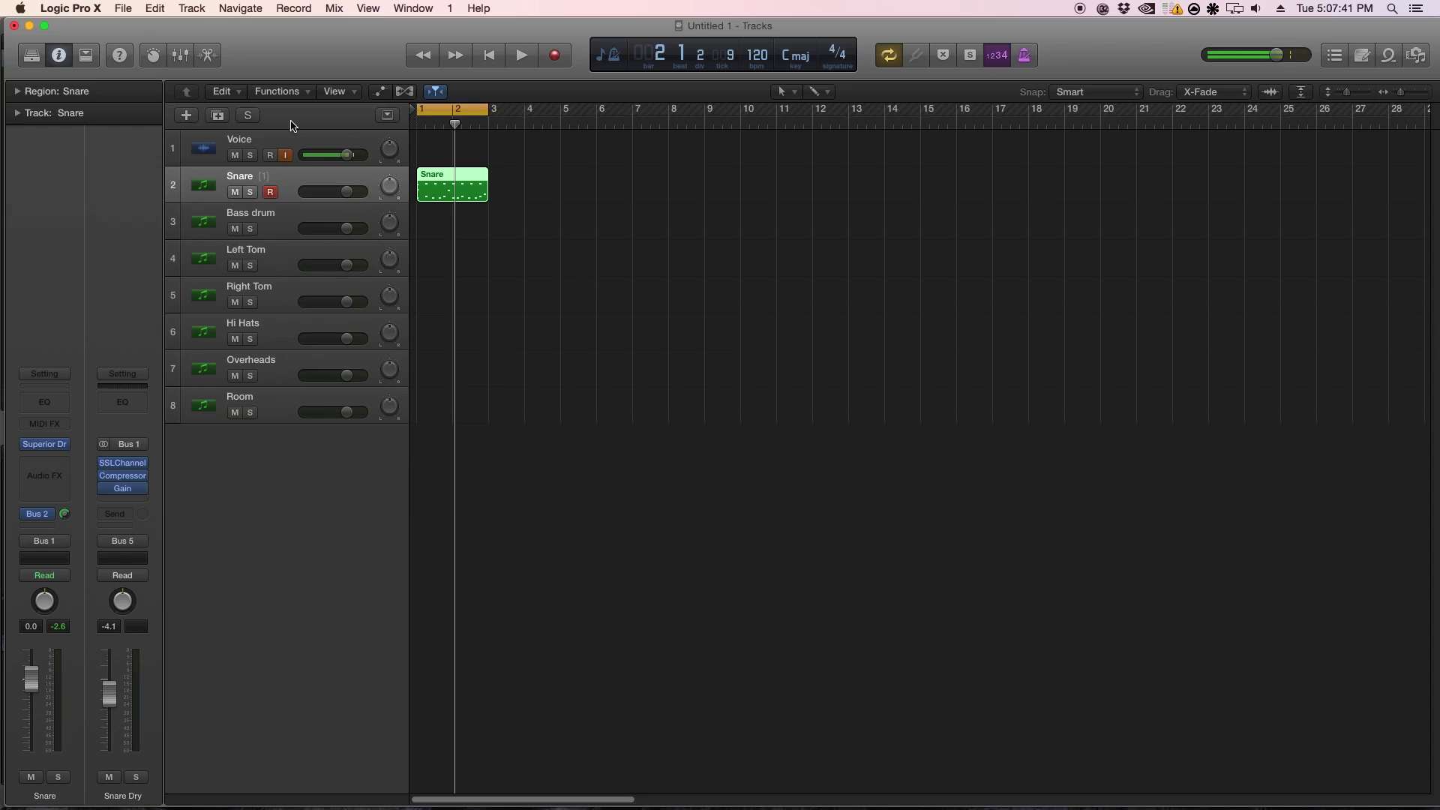
Show the mixer and review the Snare and Bass dry and trigger channel strips.
{"action": "left_click", "coordinate": [181, 56]}
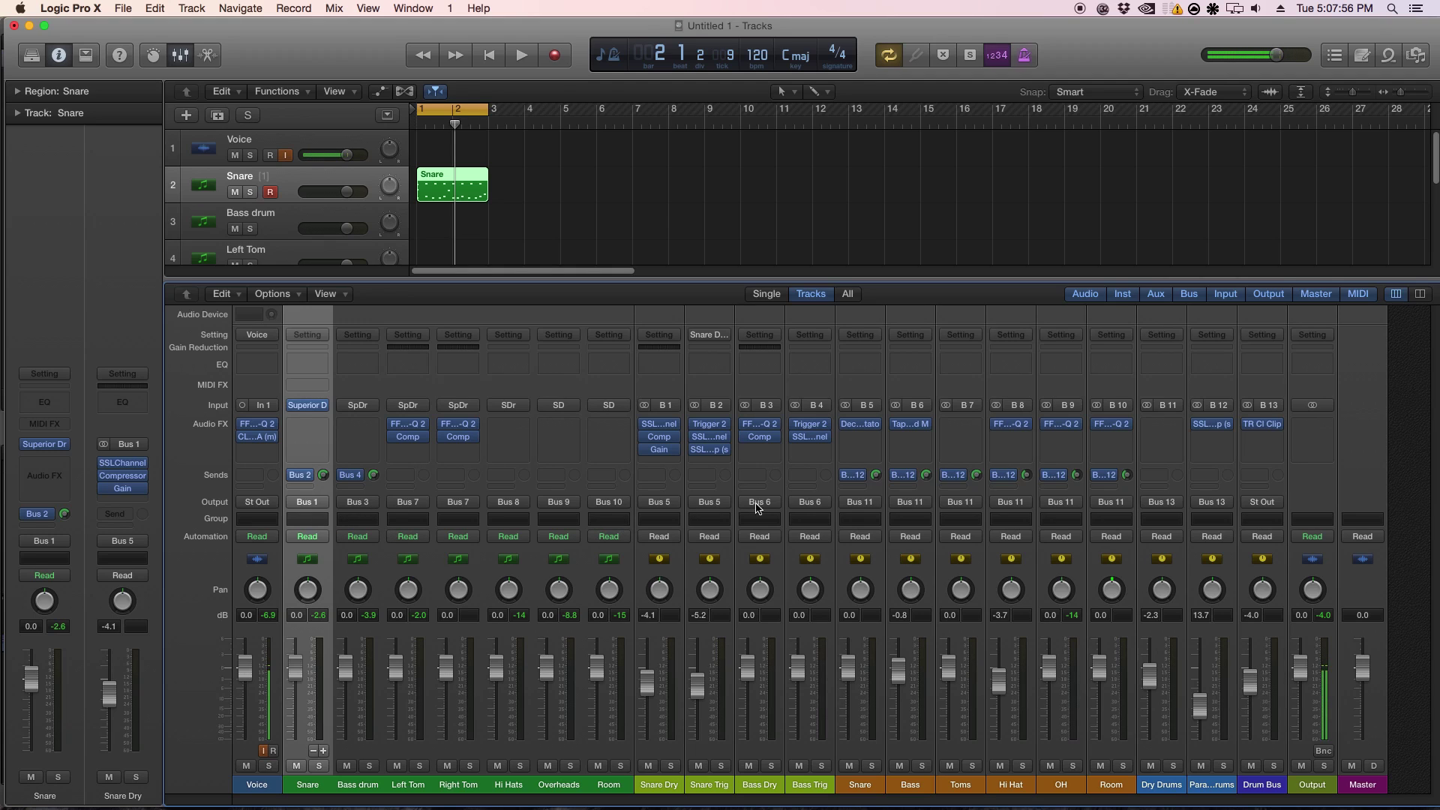
{"action": "left_click_drag", "start_coordinate": [685, 499], "coordinate": [858, 493]}
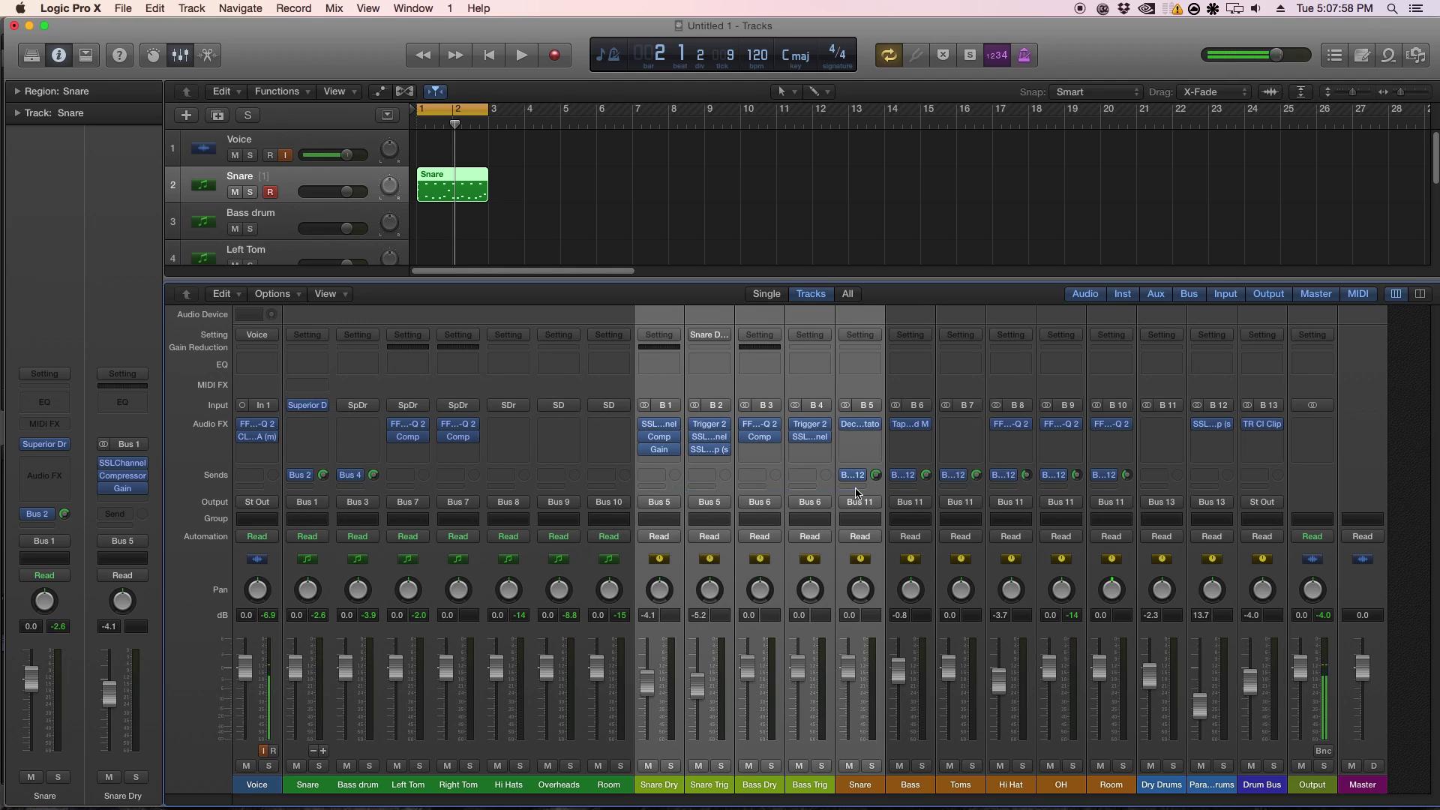
{"action": "left_click_drag", "start_coordinate": [304, 495], "coordinate": [341, 495]}
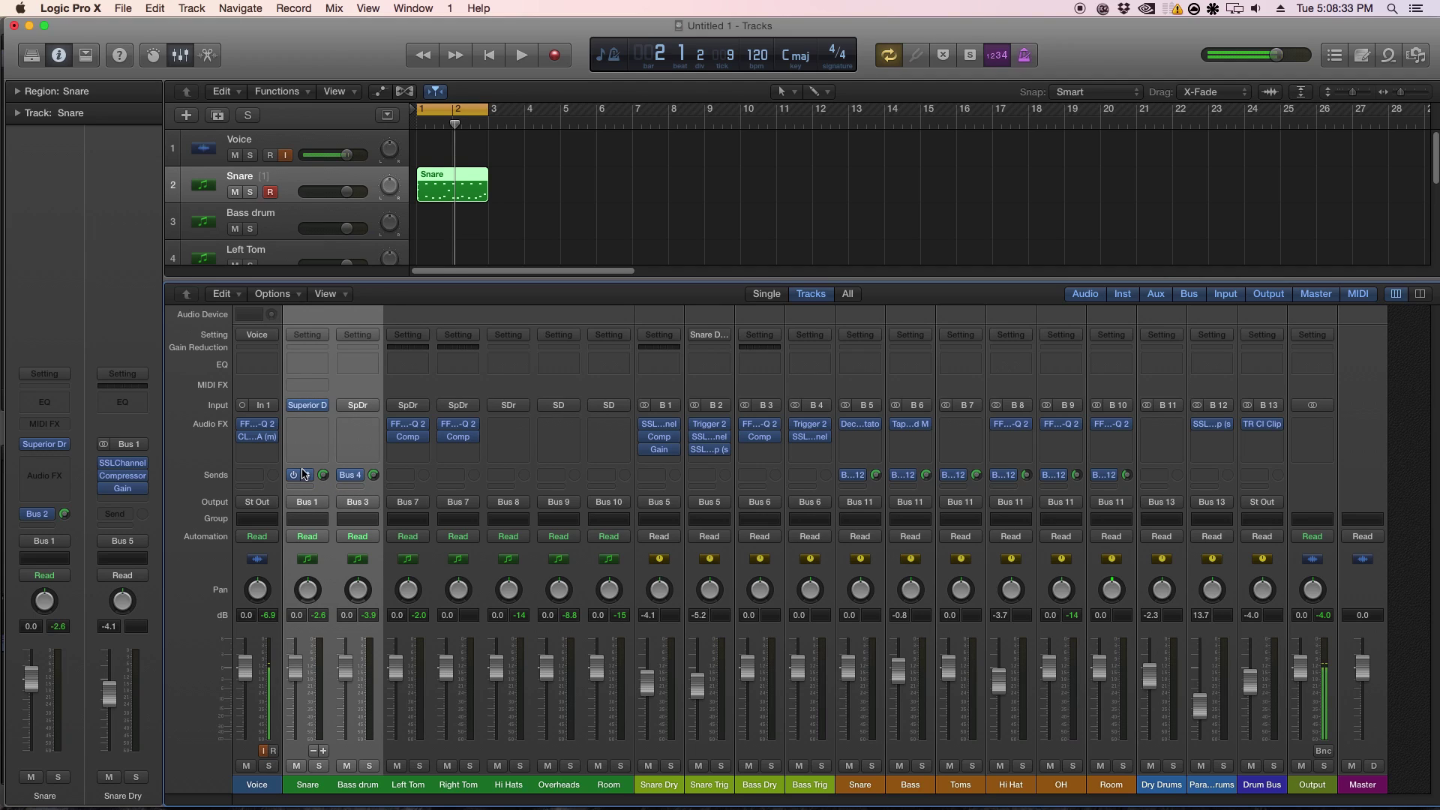
{"action": "left_click", "coordinate": [725, 564]}
{"action": "left_click", "coordinate": [797, 556]}
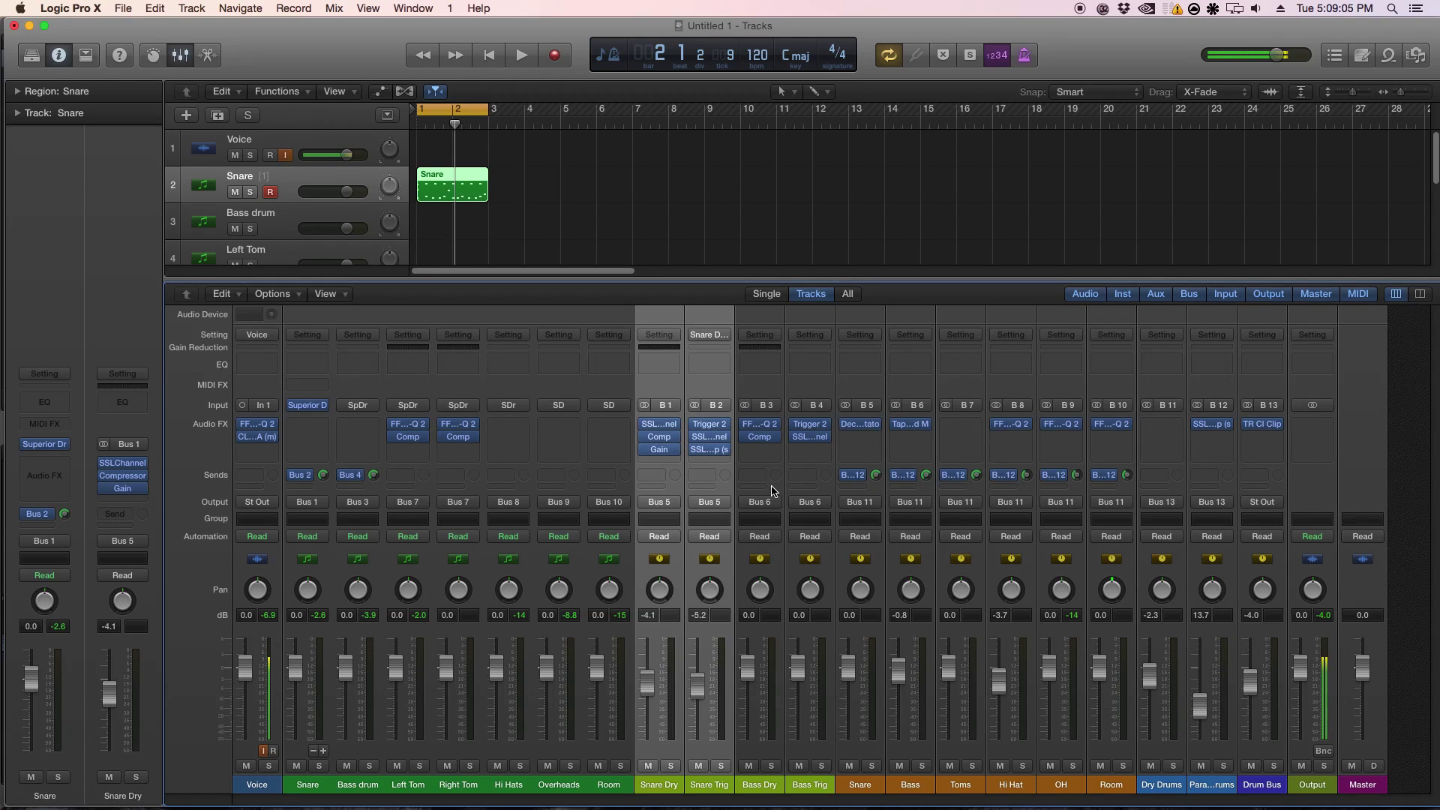
Review the Snare and Bass bus strips fed by their dry and trigger channels.
{"action": "left_click", "coordinate": [859, 489]}
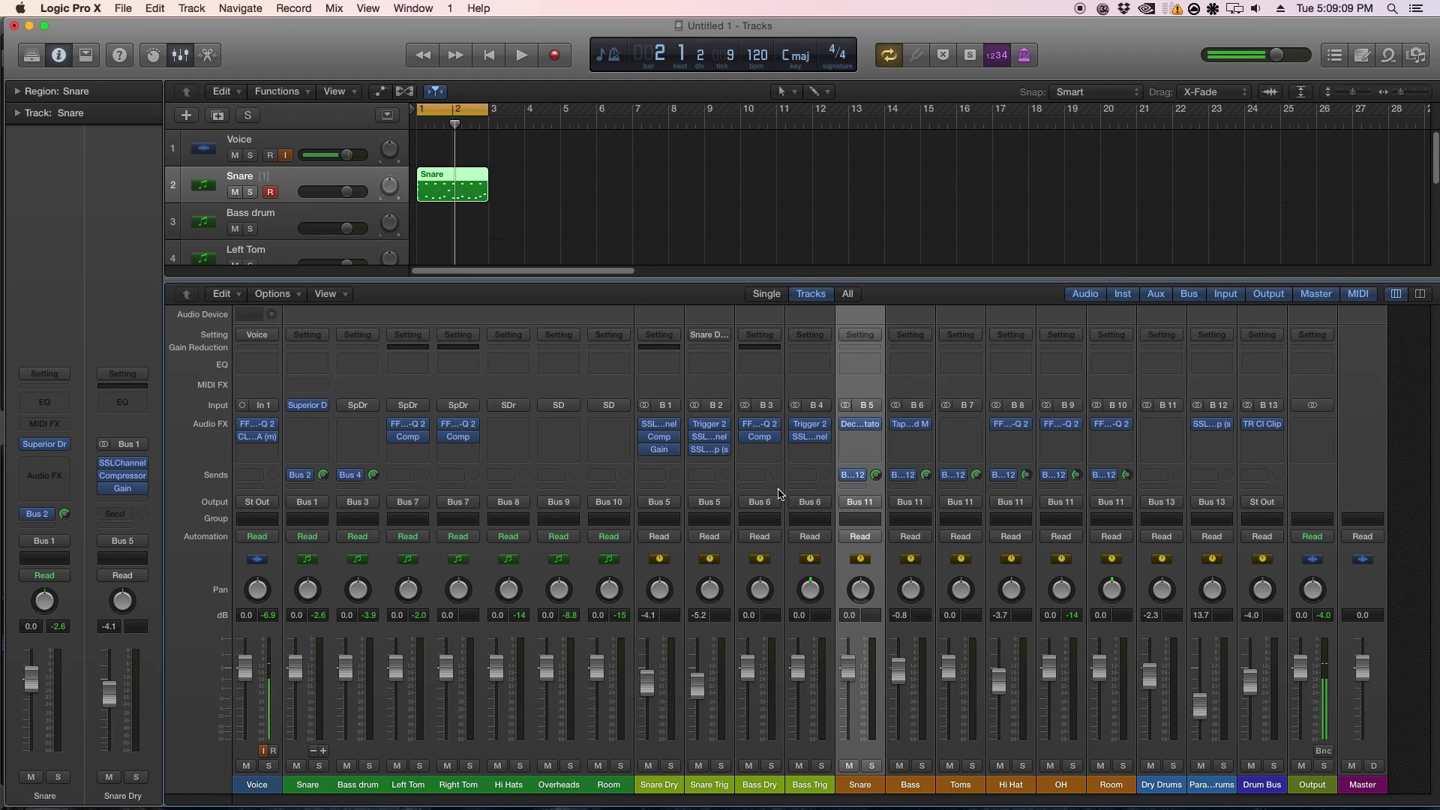
{"action": "left_click_drag", "start_coordinate": [781, 494], "coordinate": [1107, 493]}
{"action": "left_click", "coordinate": [930, 496]}
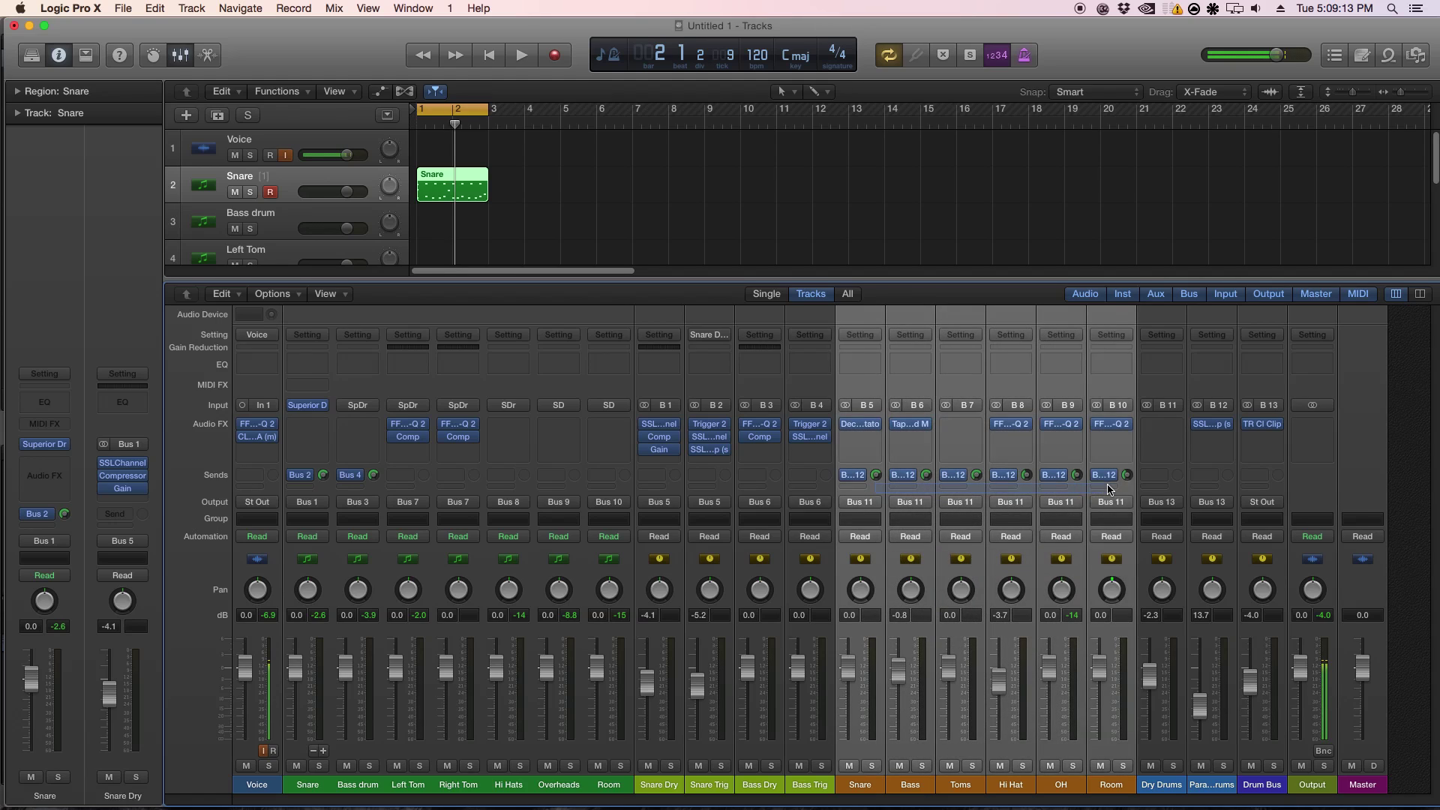
Review the Dry Drums, parallel drums and Drum Bus aux strips receiving the drum buses.
{"action": "left_click", "coordinate": [1182, 580]}
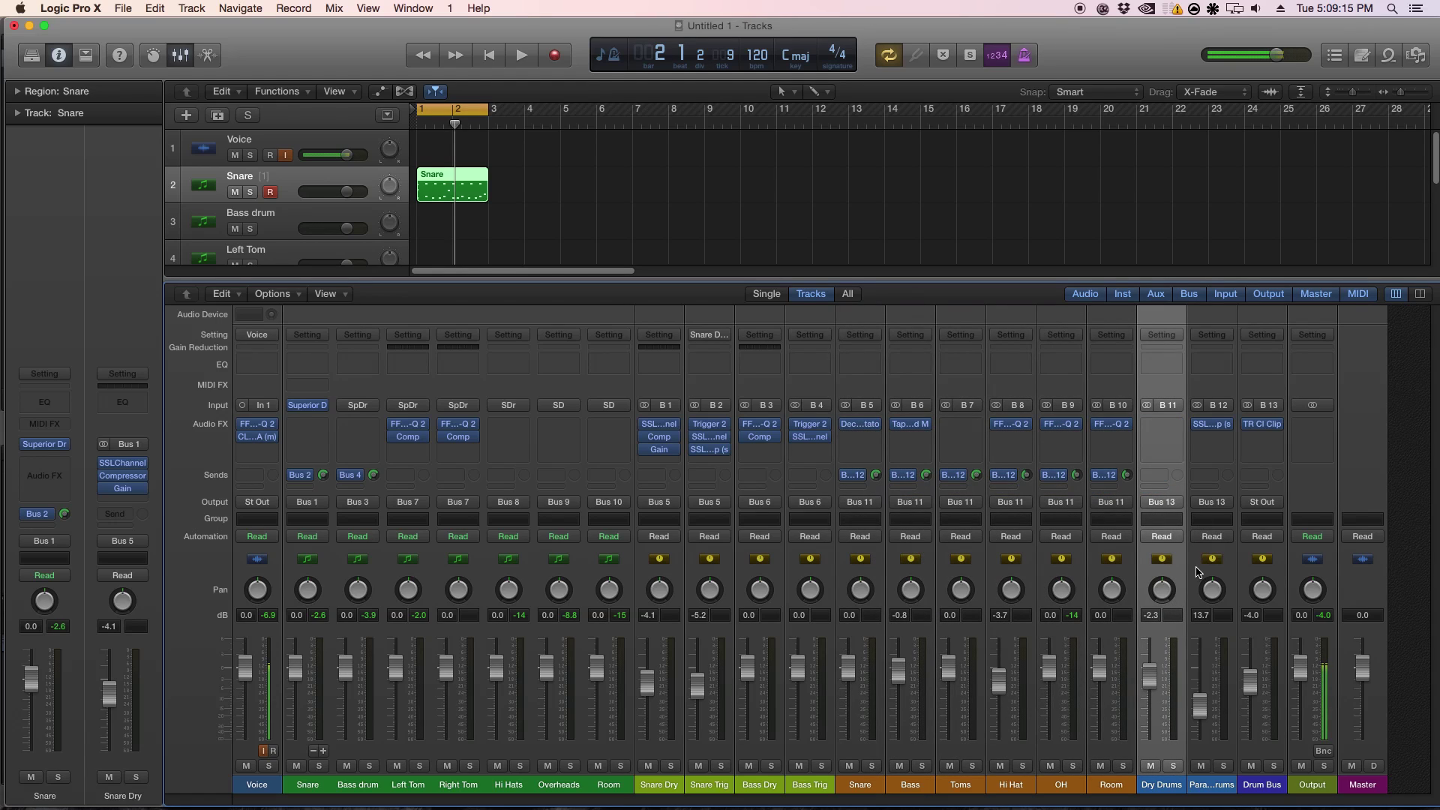
{"action": "left_click", "coordinate": [1198, 572]}
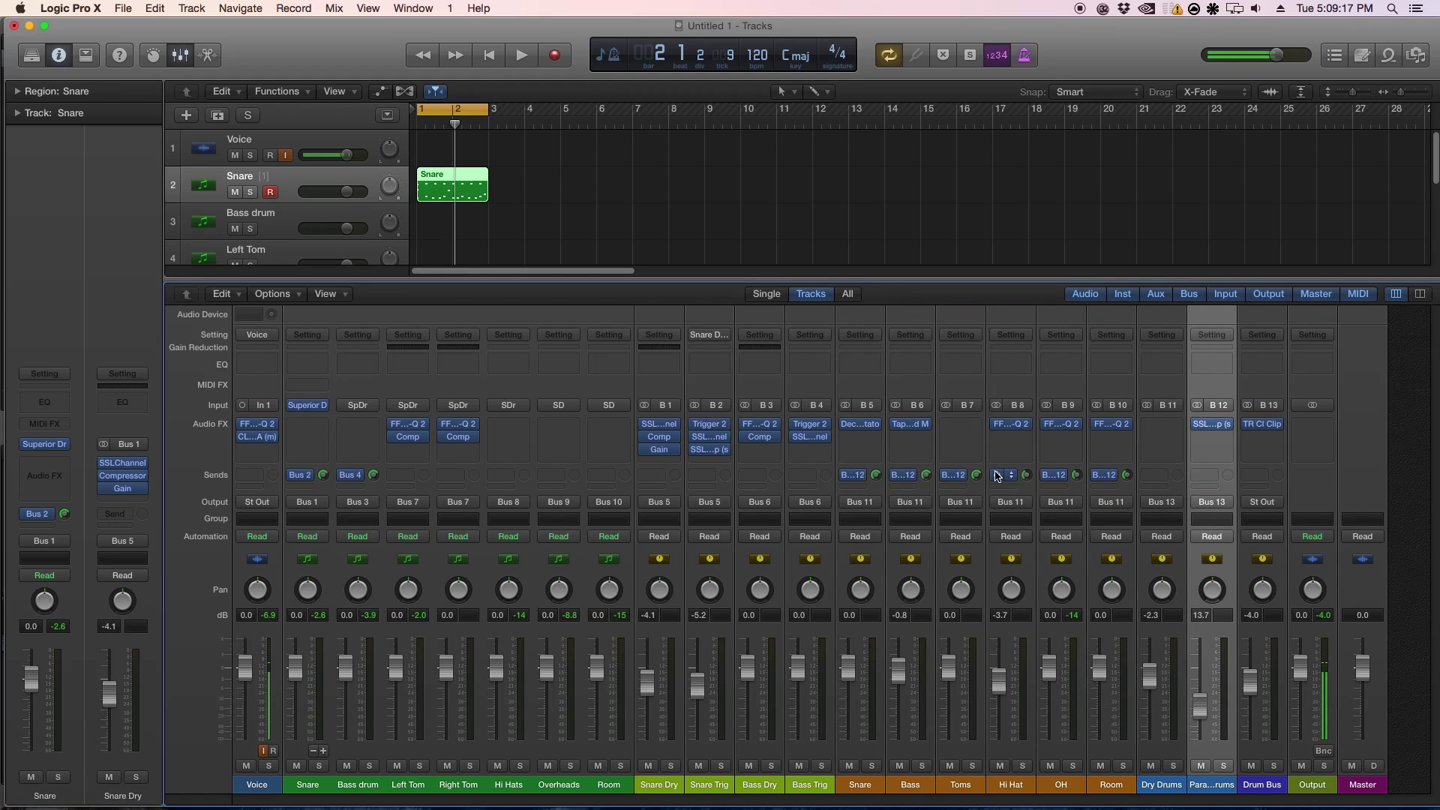
{"action": "left_click", "coordinate": [1253, 688]}
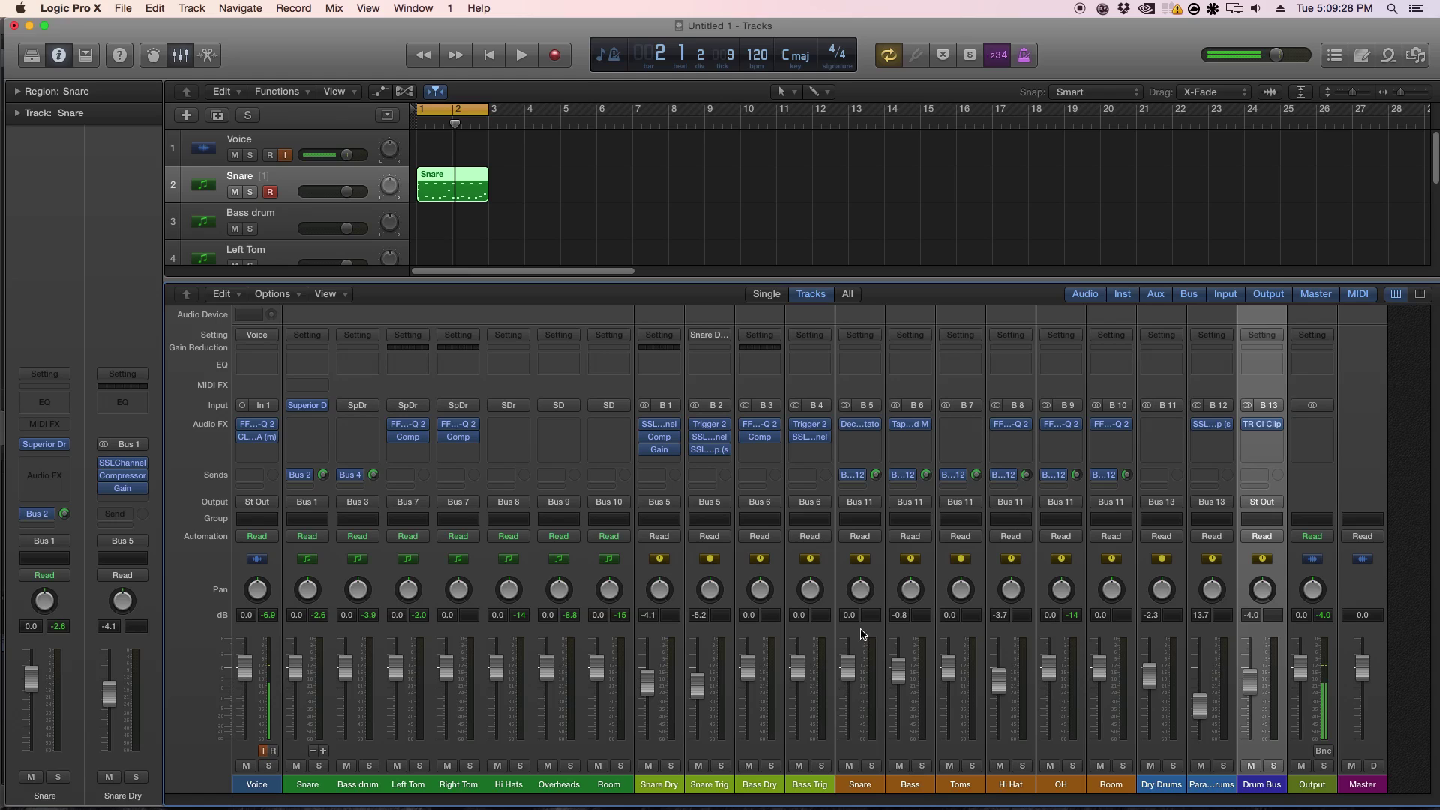
{"action": "mouse_move", "coordinate": [861, 751]}
{"action": "left_mouse_down"}
{"action": "mouse_move", "coordinate": [1193, 750]}
{"action": "mouse_move", "coordinate": [870, 750]}
{"action": "left_mouse_up"}
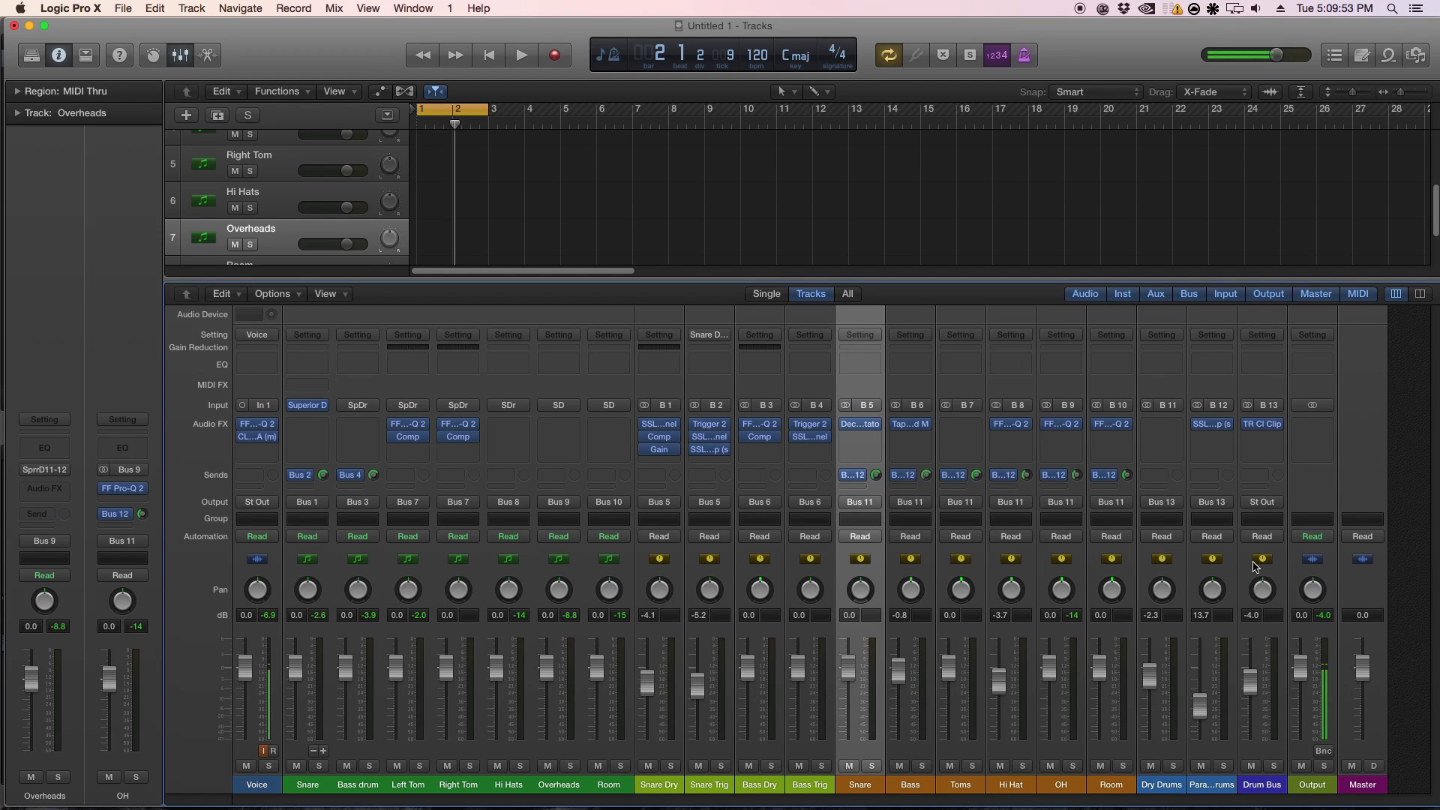
{"action": "left_click_drag", "start_coordinate": [1253, 574], "coordinate": [1213, 578]}
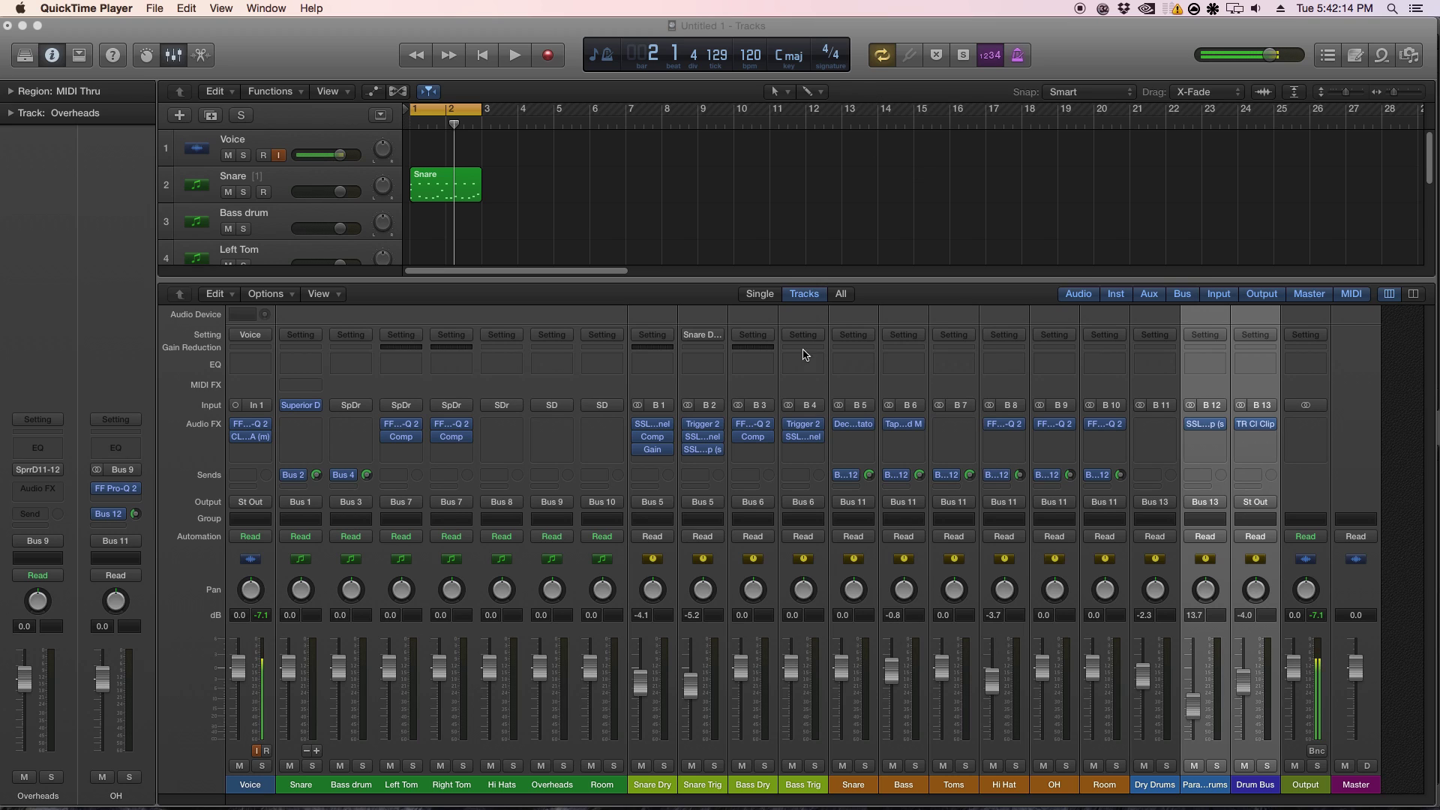
{"action": "left_click", "coordinate": [882, 56]}
{"action": "left_click", "coordinate": [881, 57]}
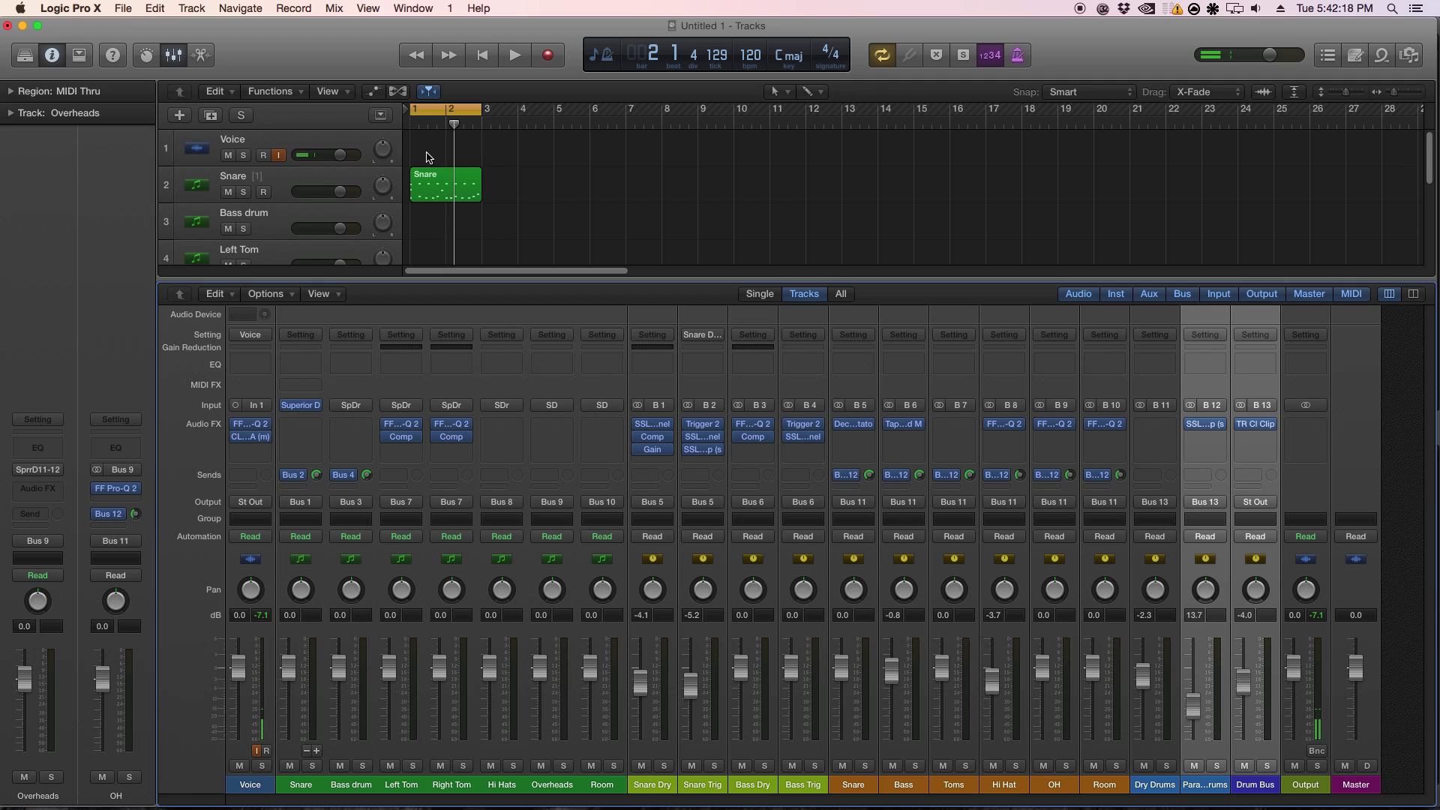
{"action": "key", "text": "space"}
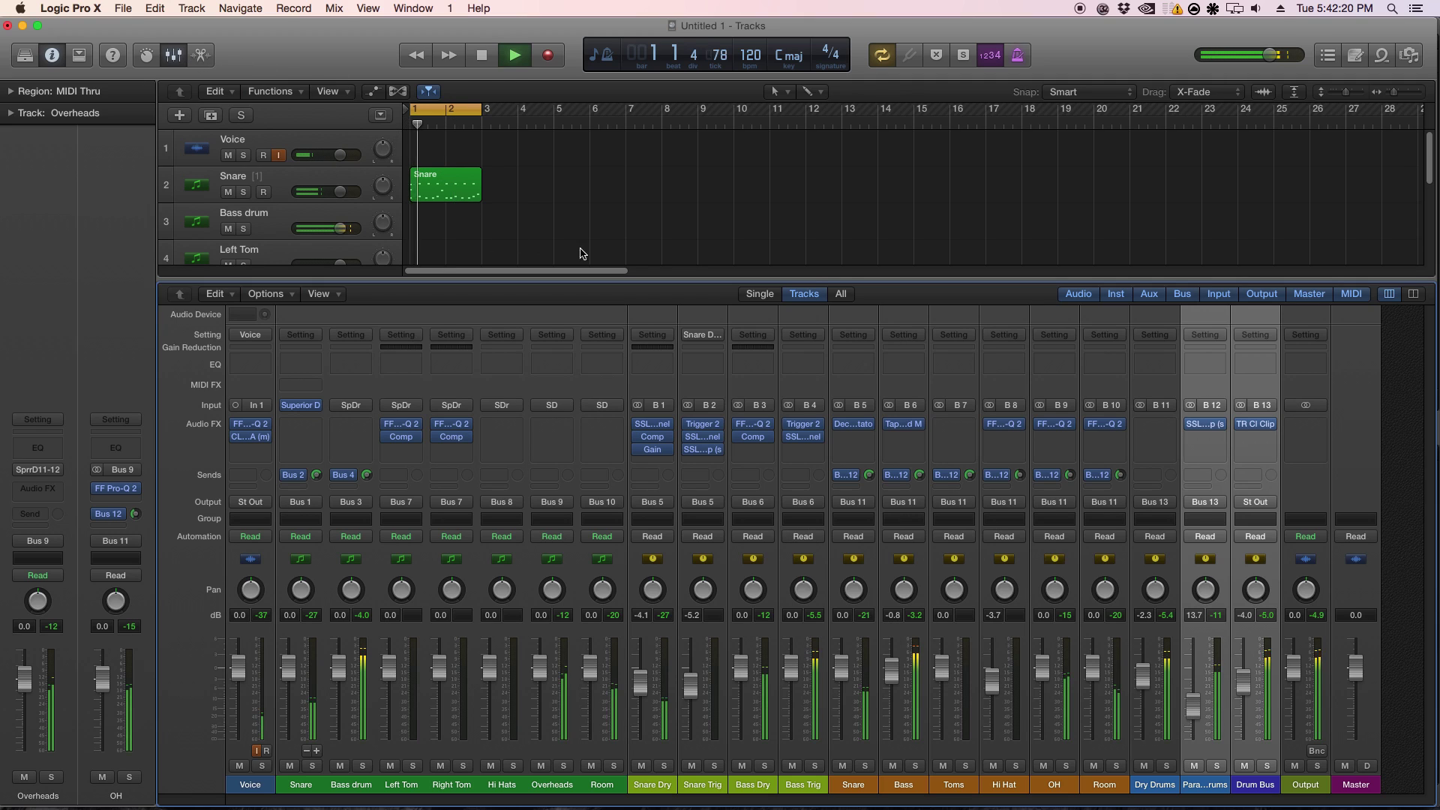
{"action": "left_click_drag", "start_coordinate": [692, 283], "coordinate": [696, 457]}
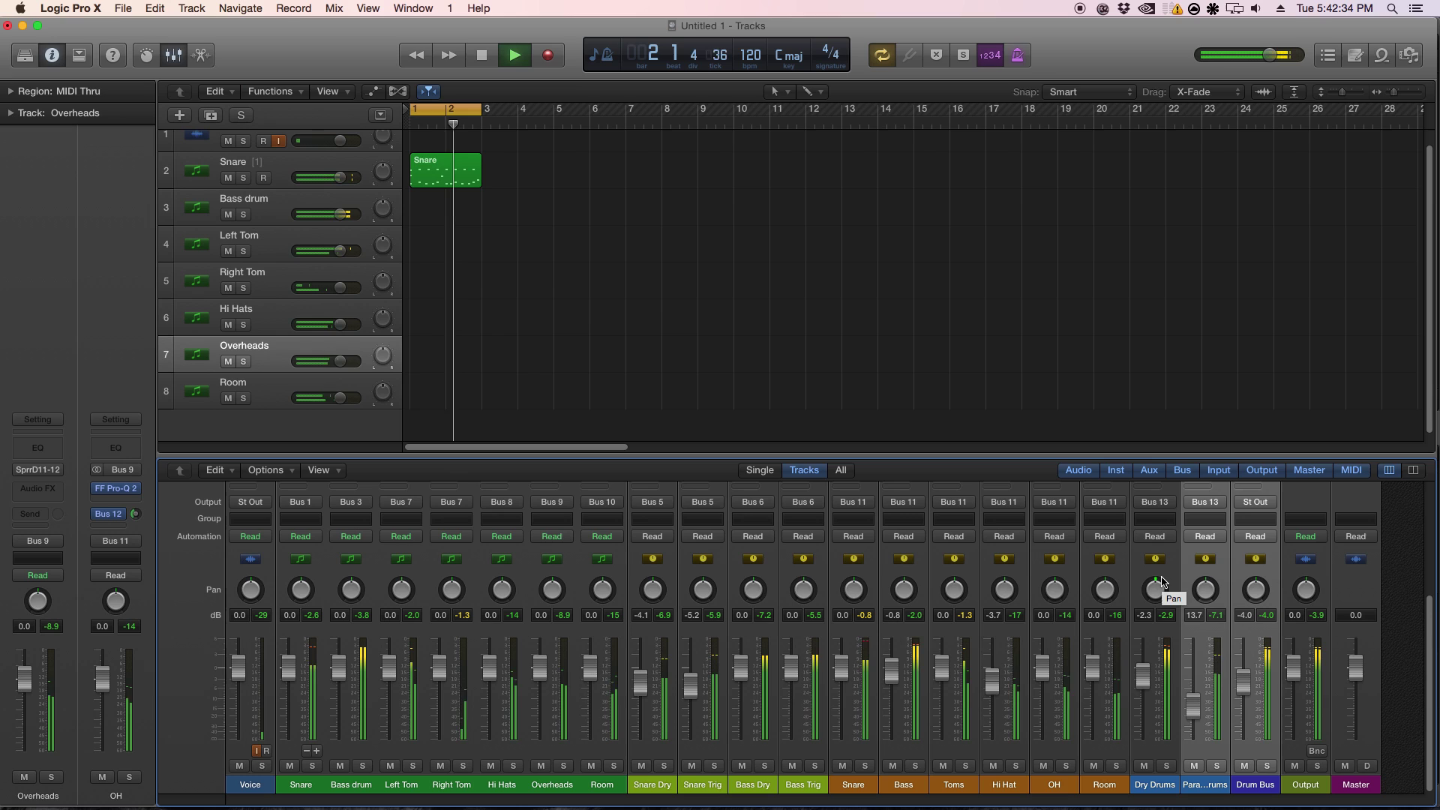
{"action": "key", "text": "space"}
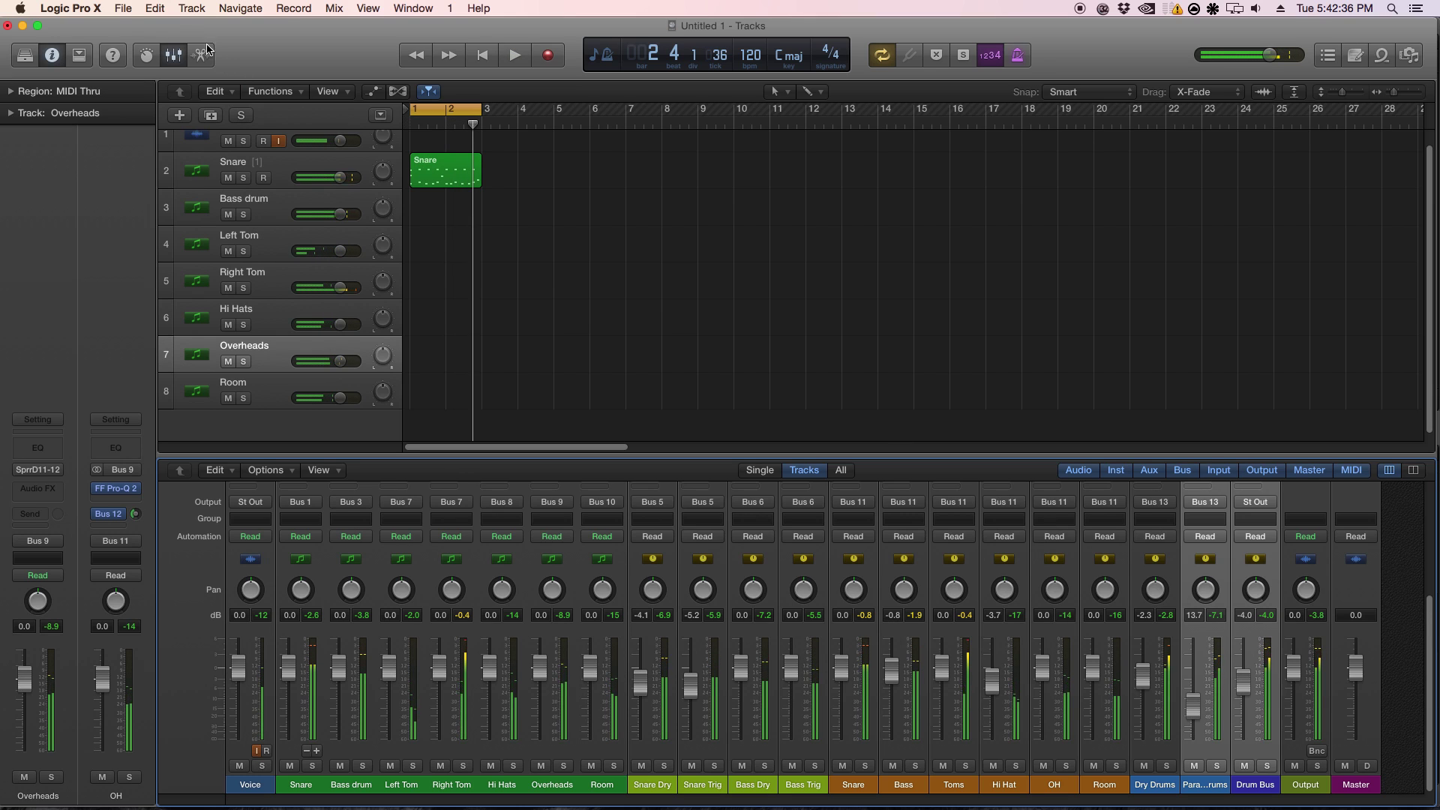